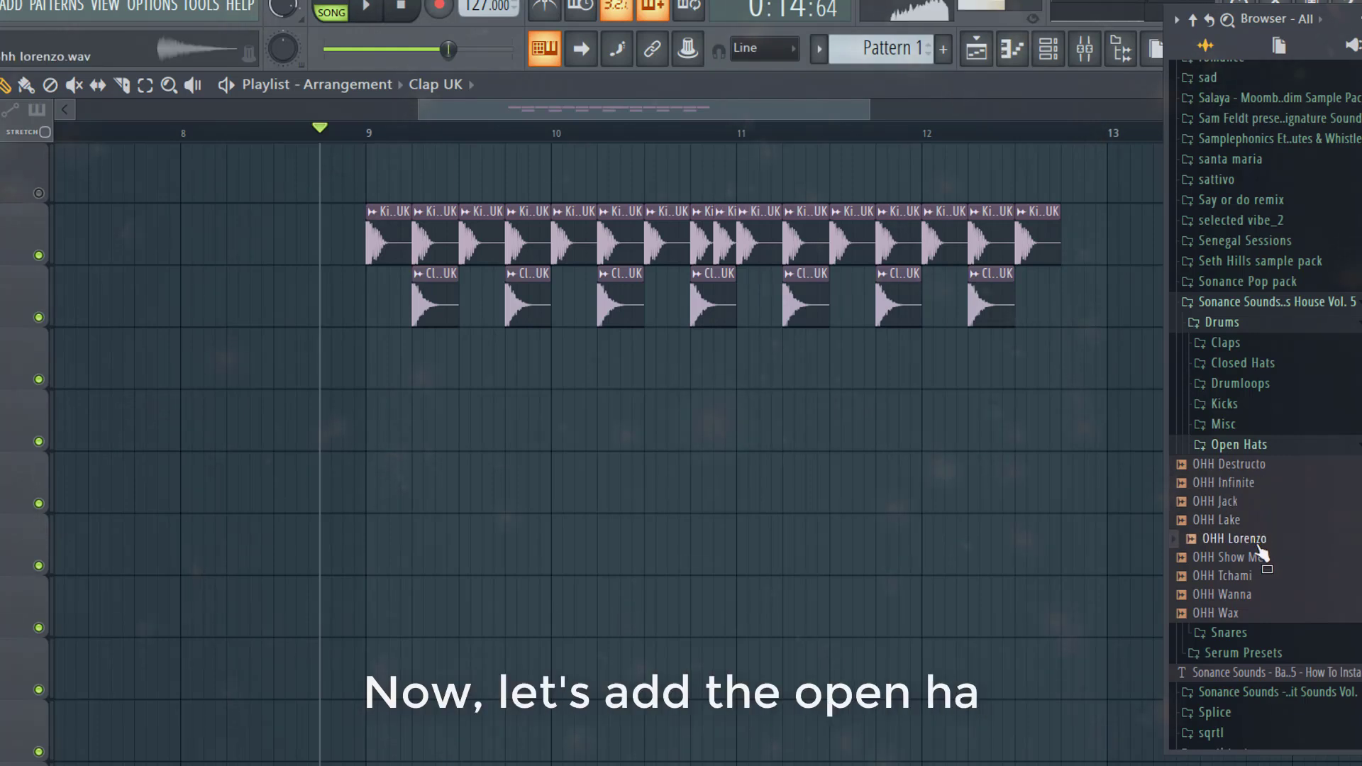
Place the OHH Lorenzo sample on the free track below the claps, repeat it on the offbeats between the kicks, and play the result
mouse_move(1251, 544)
mouse_down()
mouse_move(450, 440)
mouse_move(387, 351)
mouse_move(534, 381)
mouse_up()
scroll(387, 351, up, 3)
drag(701, 374, 395, 364)
scroll(939, 419, down, 2)
mouse_move(967, 373)
mouse_down()
mouse_move(791, 384)
mouse_move(984, 380)
mouse_up()
key(space)
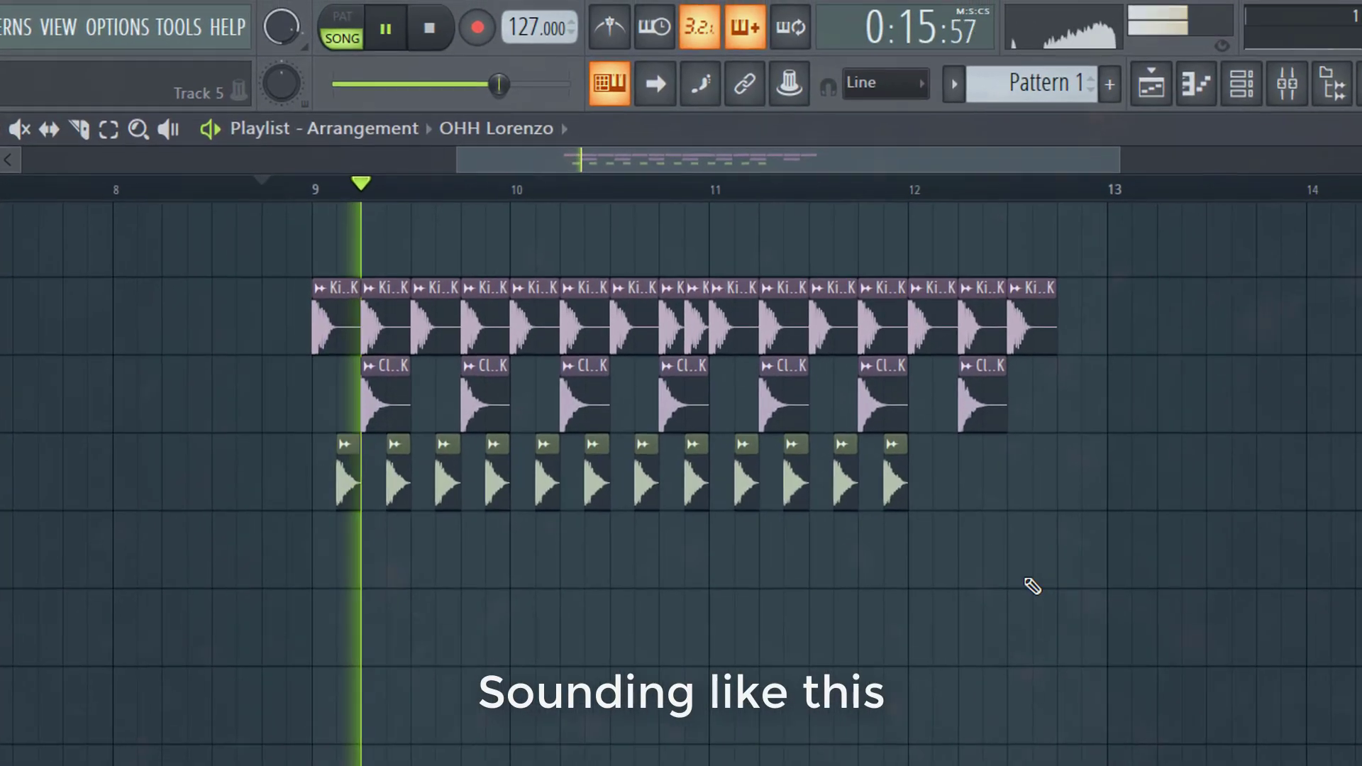
click(1041, 336)
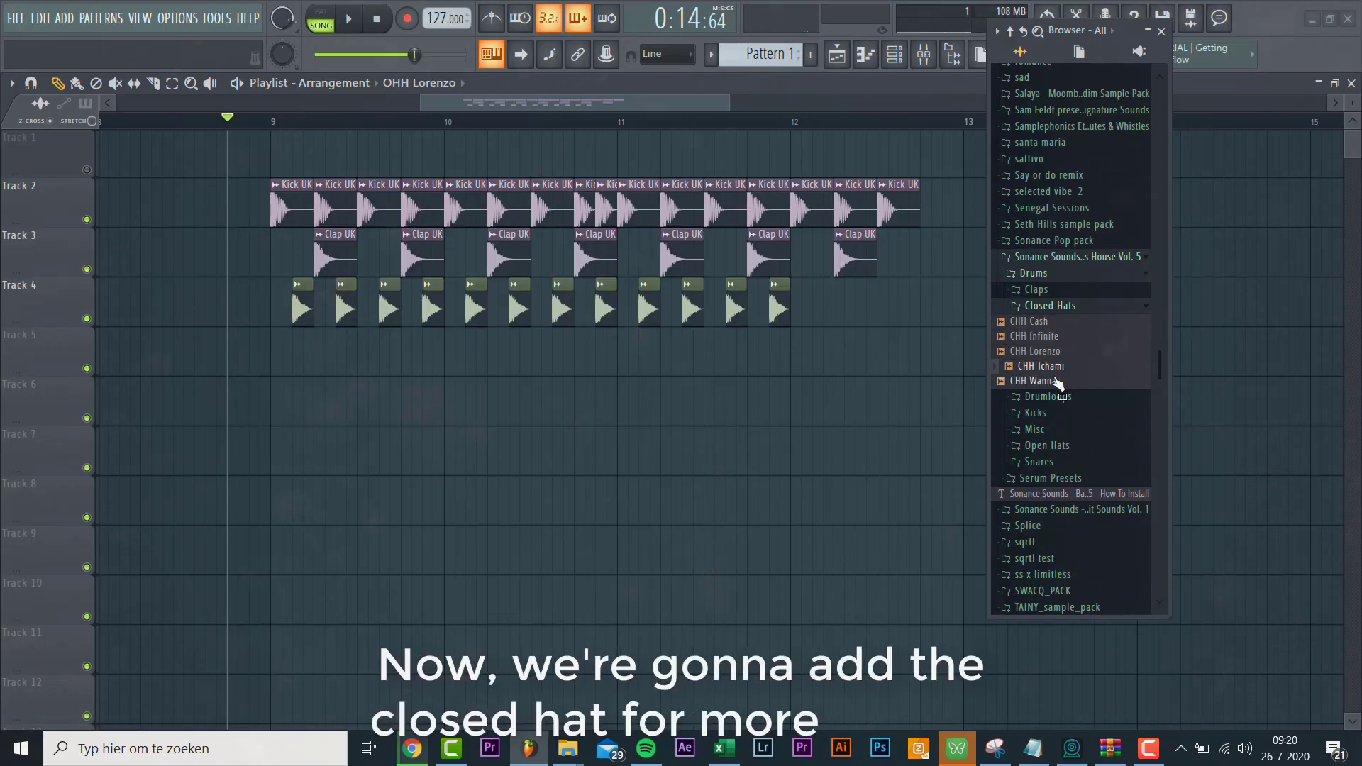
Add the CHH Wanna closed hat and place its short C5 note just before the open hat in the piano roll
drag(1055, 380, 695, 363)
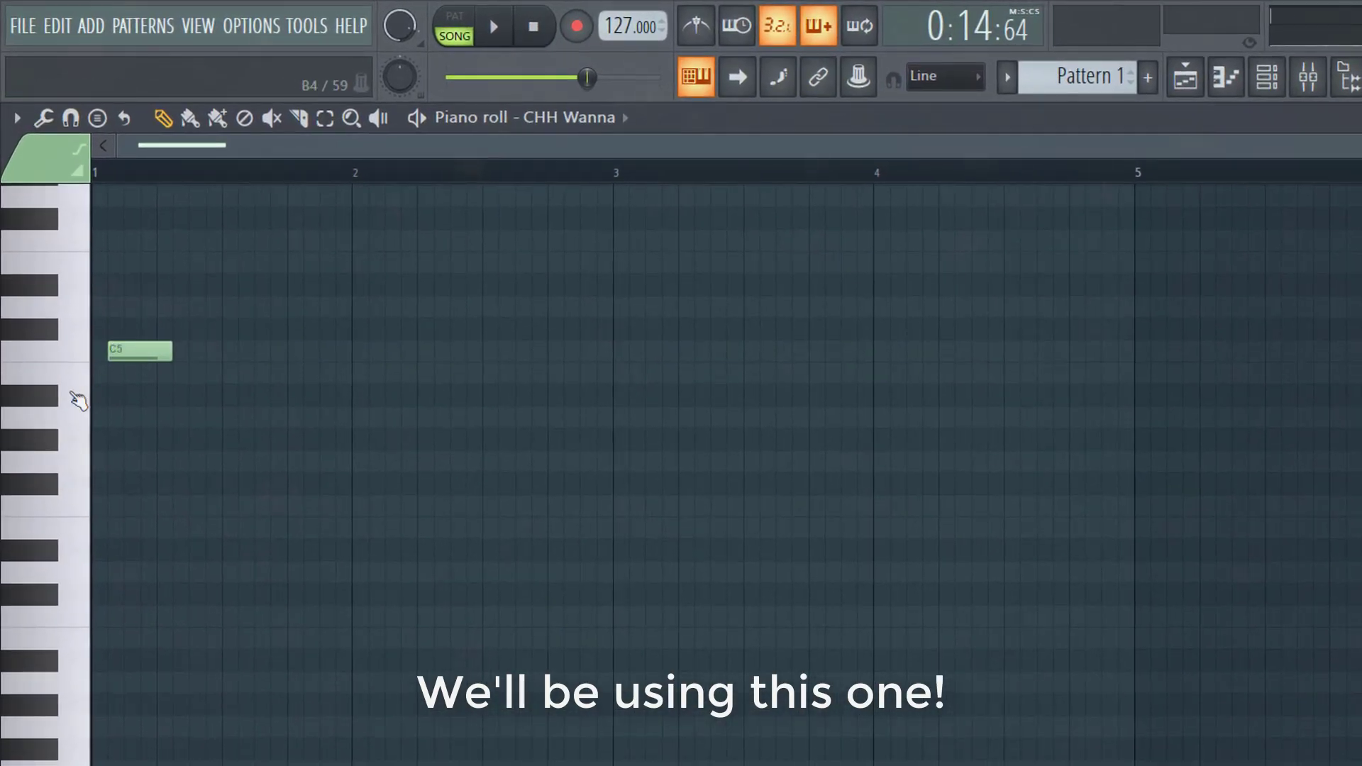
click(177, 345)
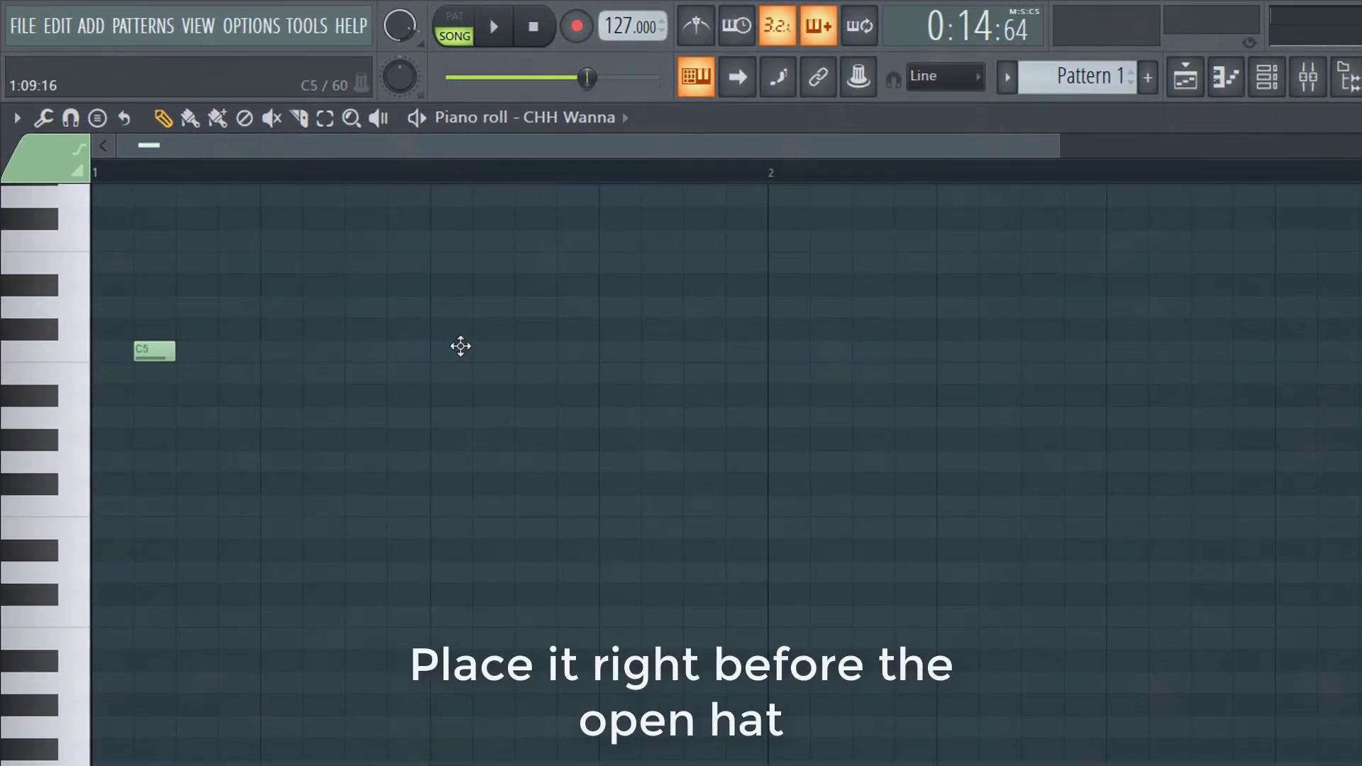
key(alt+q)
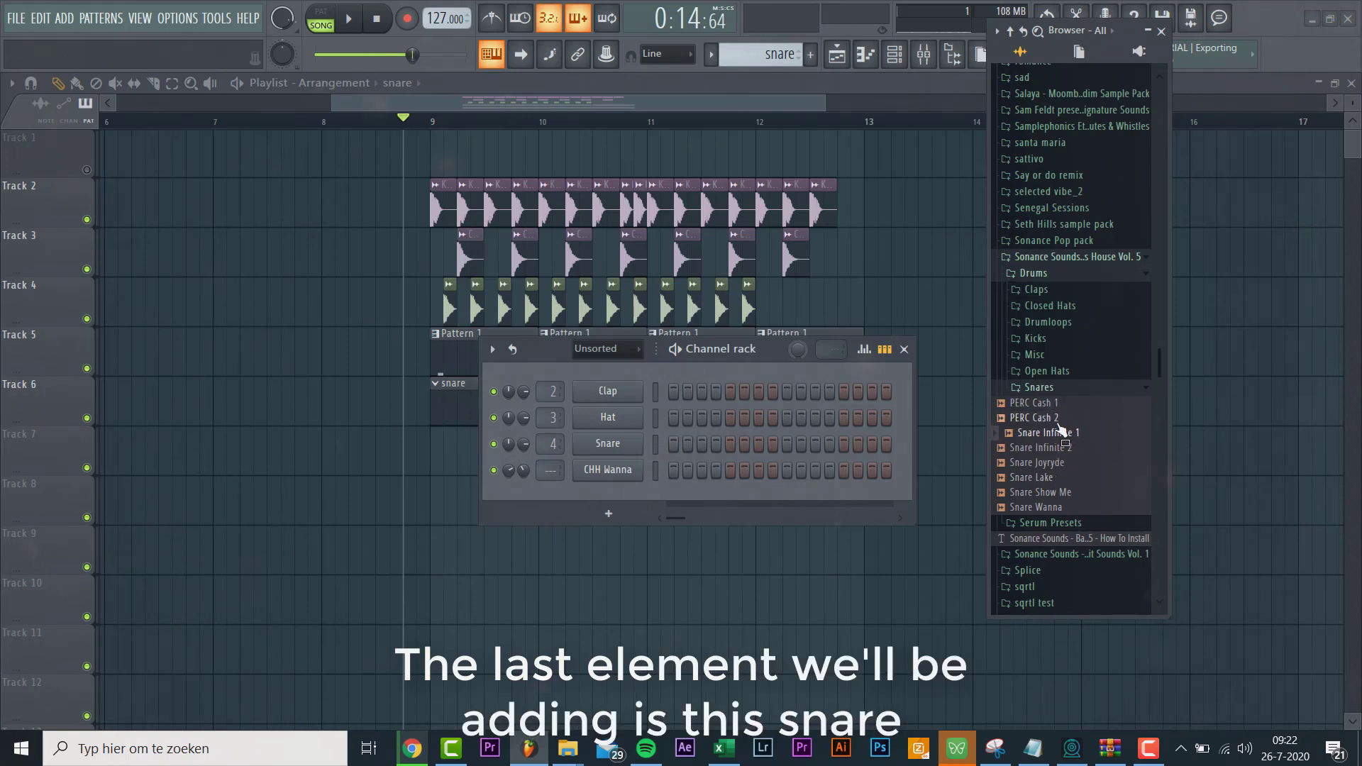
Add Snare Infinite 1 as a new channel in the channel rack and place short snare notes in its piano roll
drag(1025, 446, 599, 495)
right_click(638, 496)
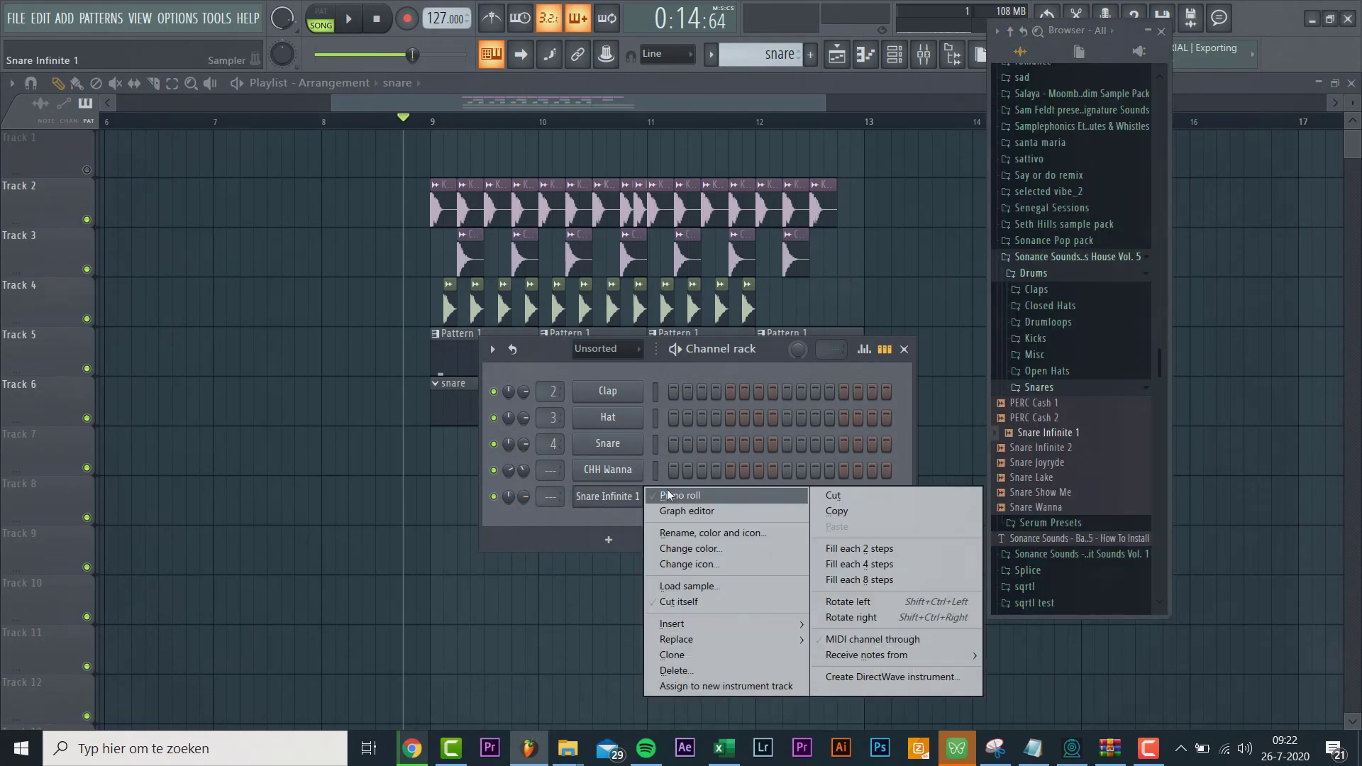
click(657, 494)
click(151, 310)
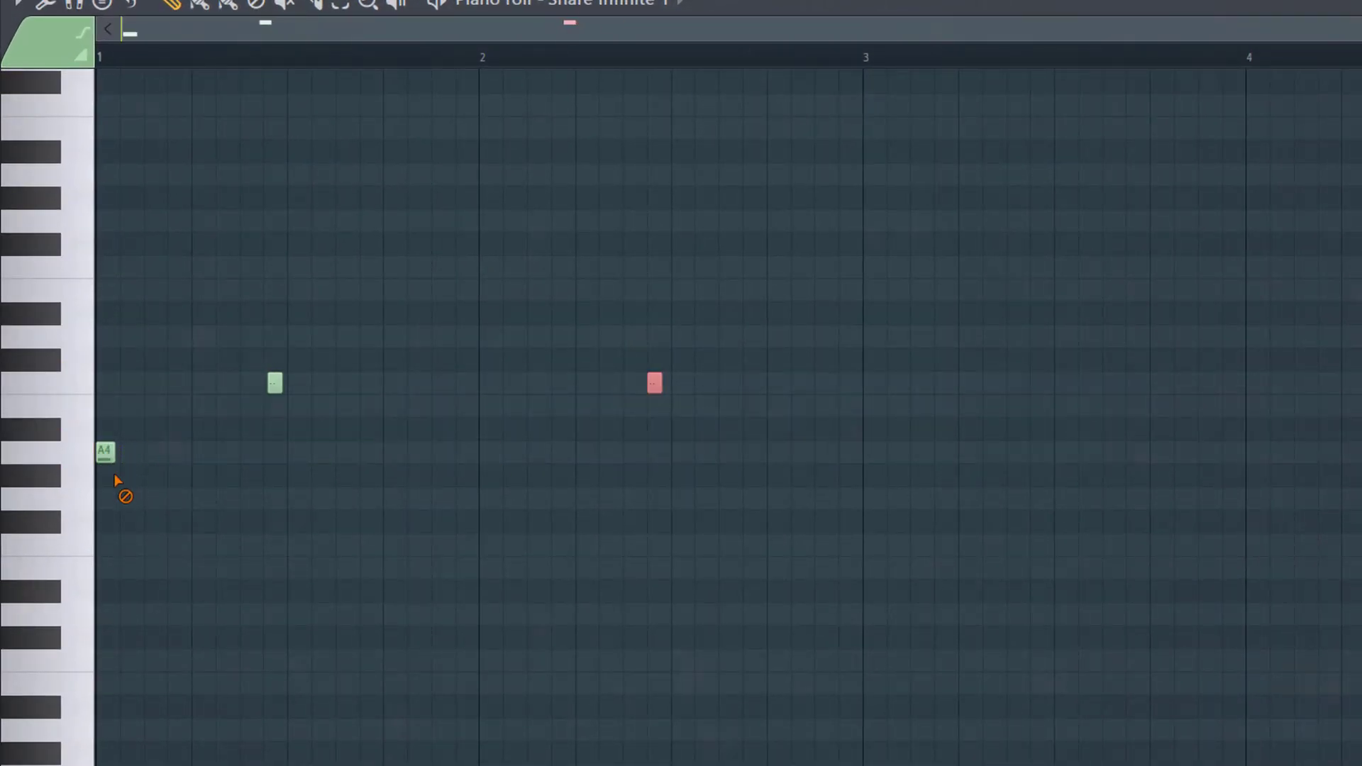
key(ctrl+z)
key(space)
scroll(695, 403, up, 3)
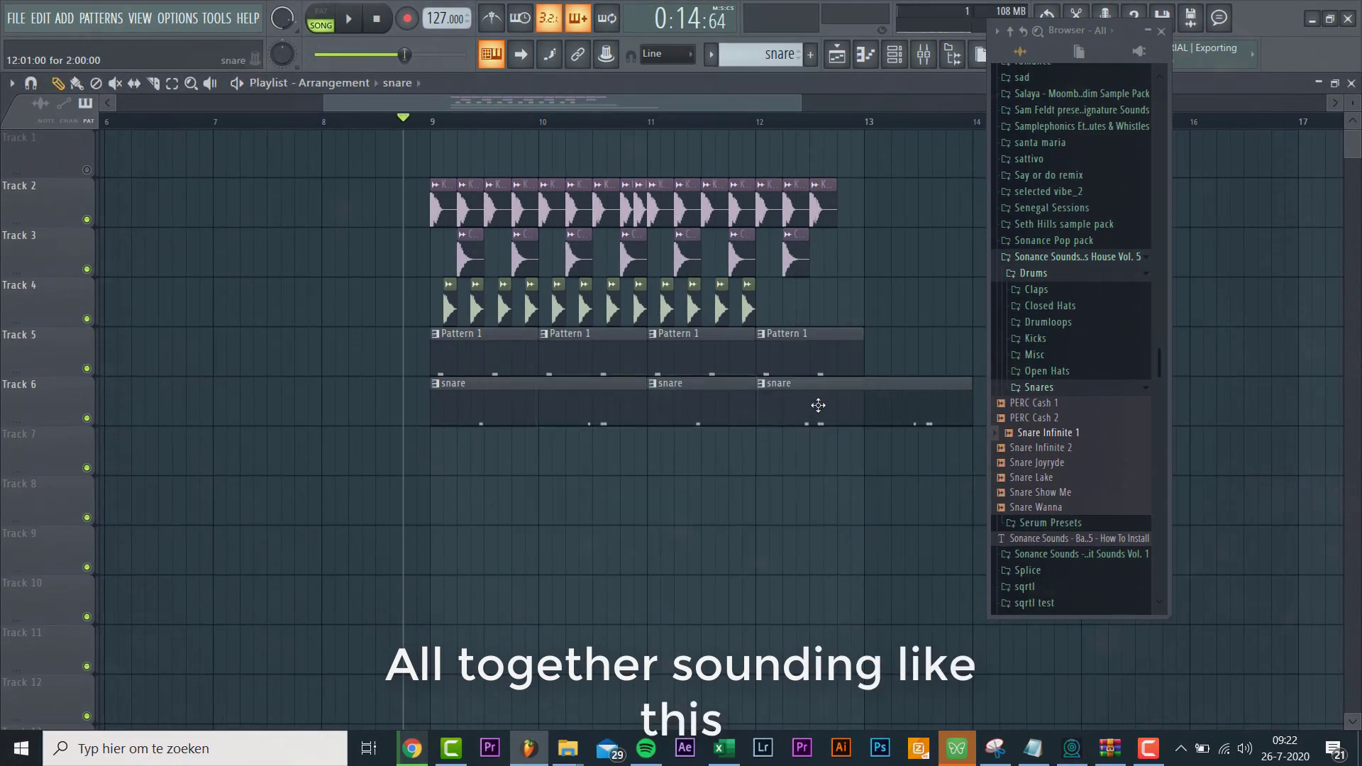
scroll(681, 508, up, 2)
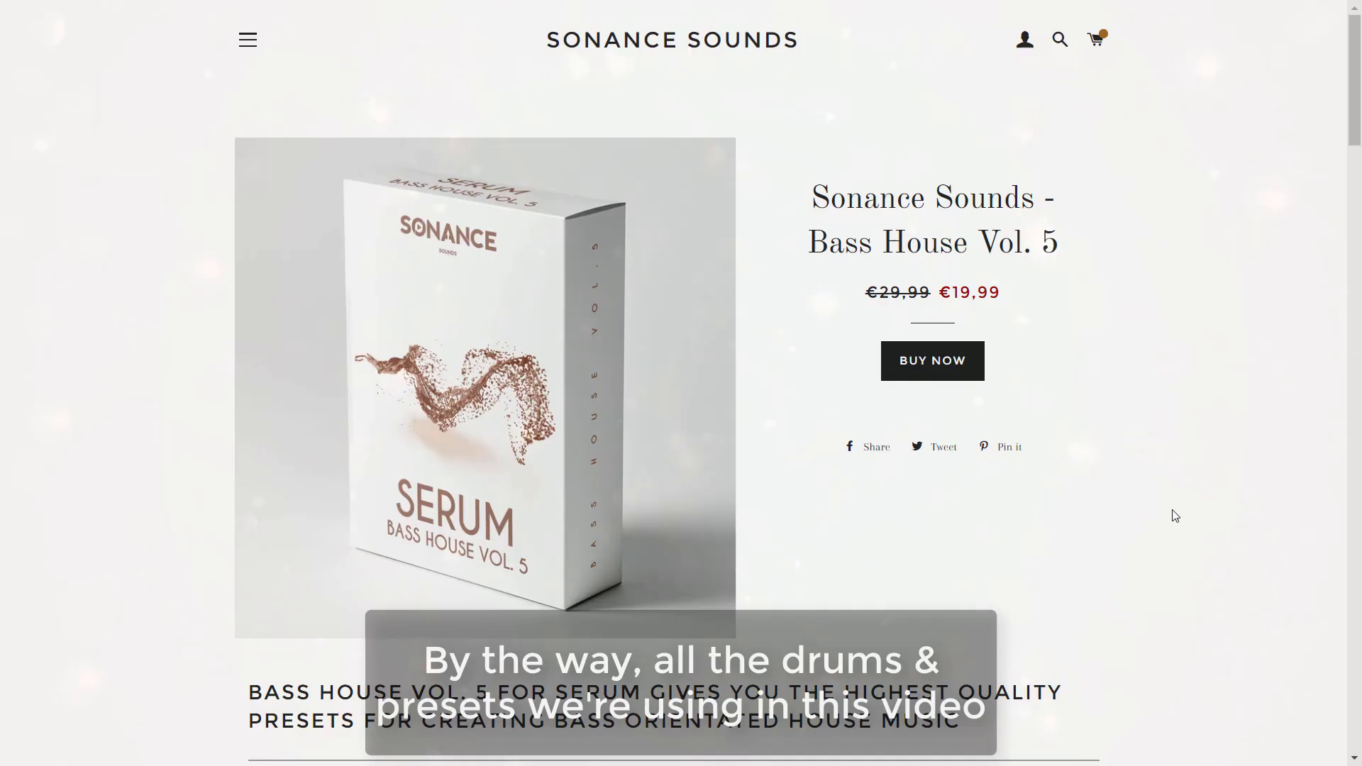
Read through the Bass House Vol. 5 product page, covering the offer, description, included contents and customer reviews
scroll(1173, 517, down, 5)
scroll(1175, 516, down, 5)
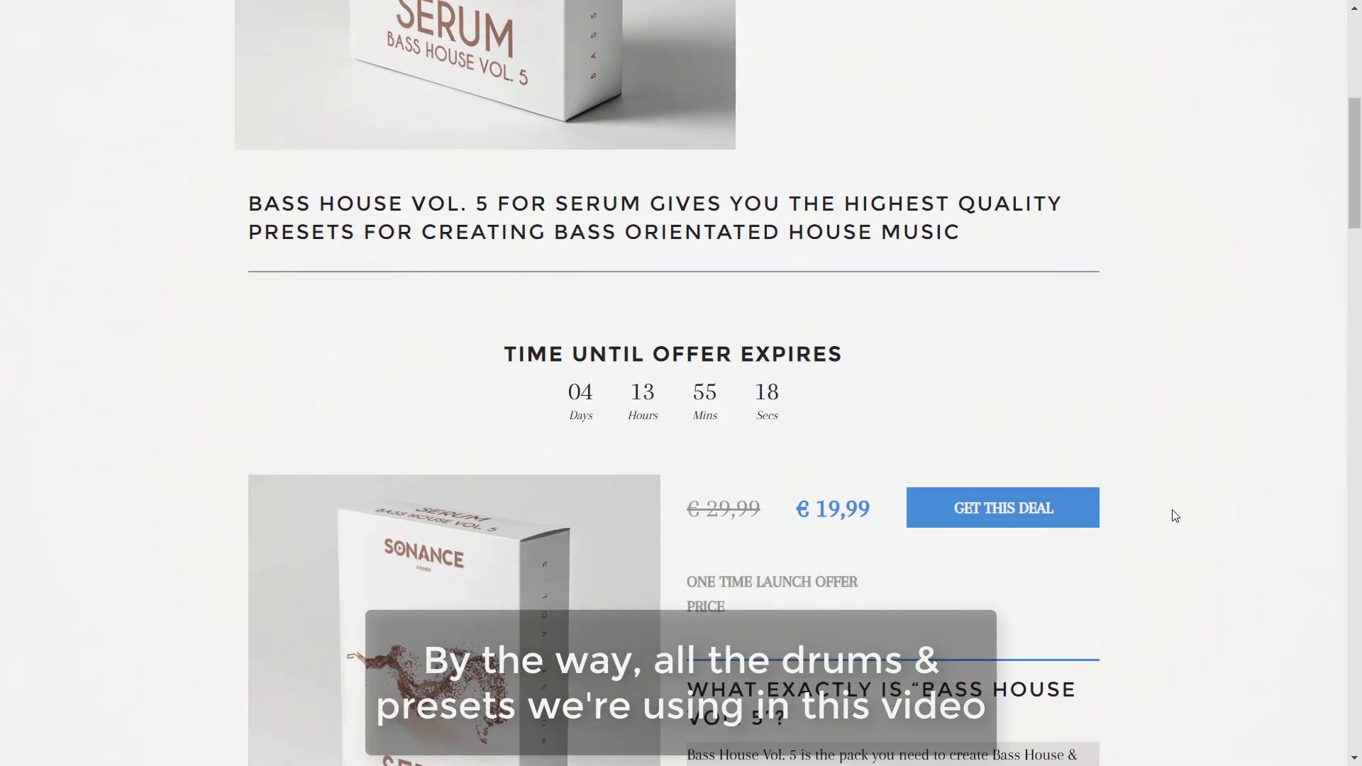
scroll(1176, 517, down, 6)
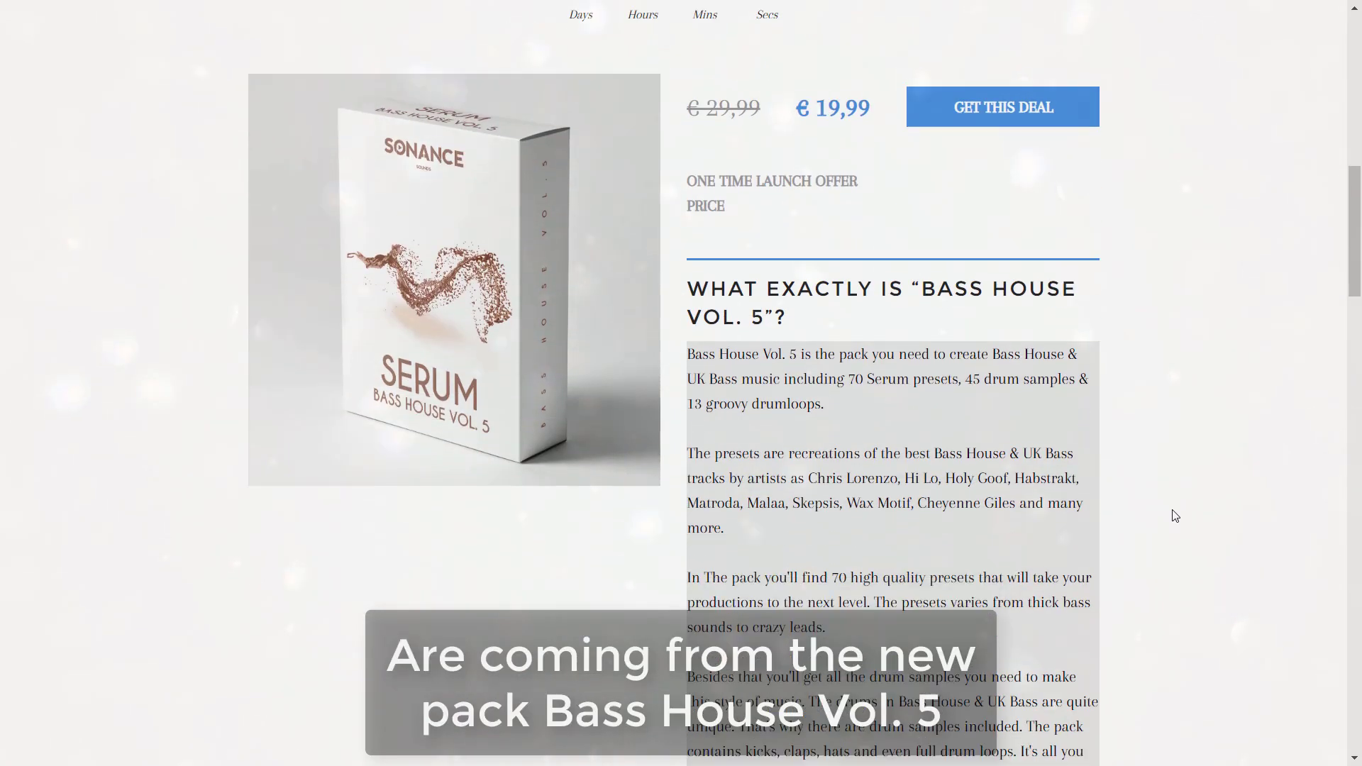
scroll(1175, 516, down, 6)
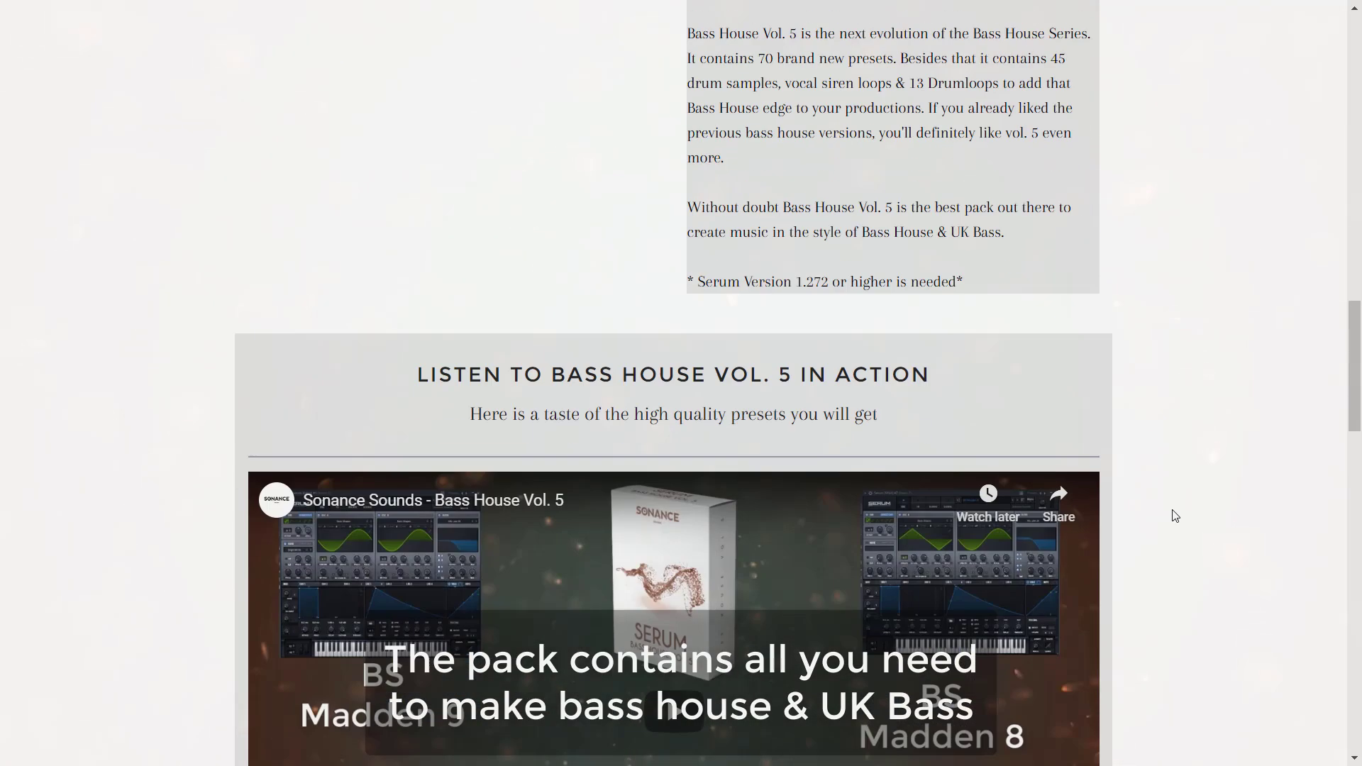
scroll(1175, 516, down, 6)
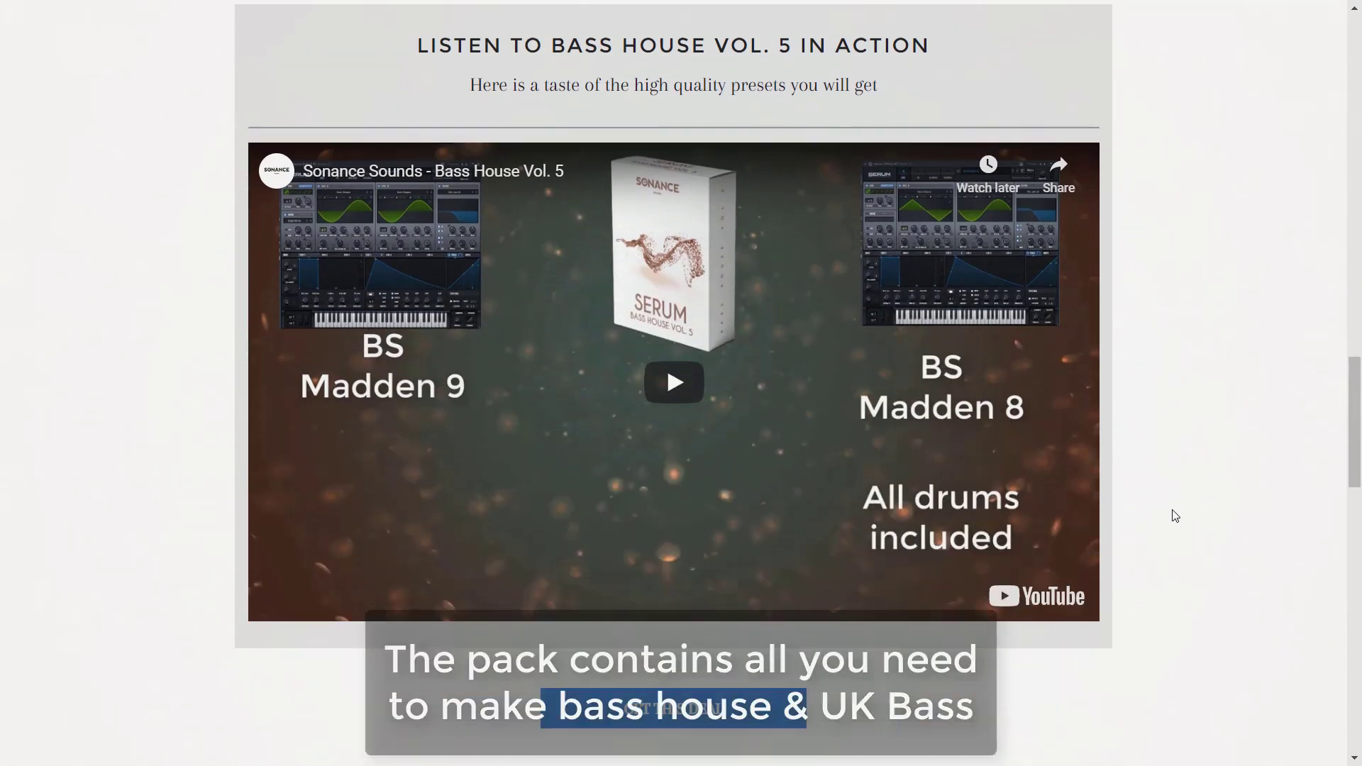
scroll(1186, 485, down, 4)
scroll(1187, 485, down, 2)
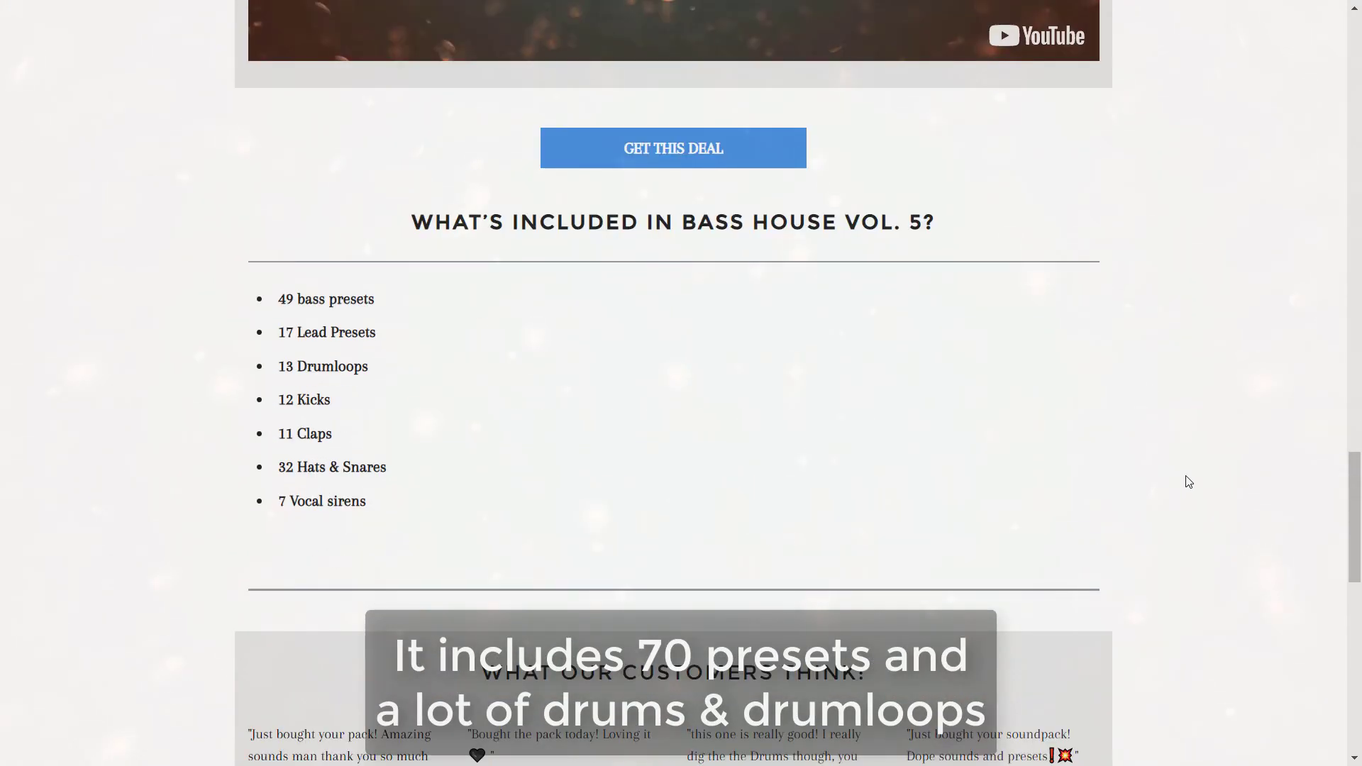
scroll(1190, 482, down, 6)
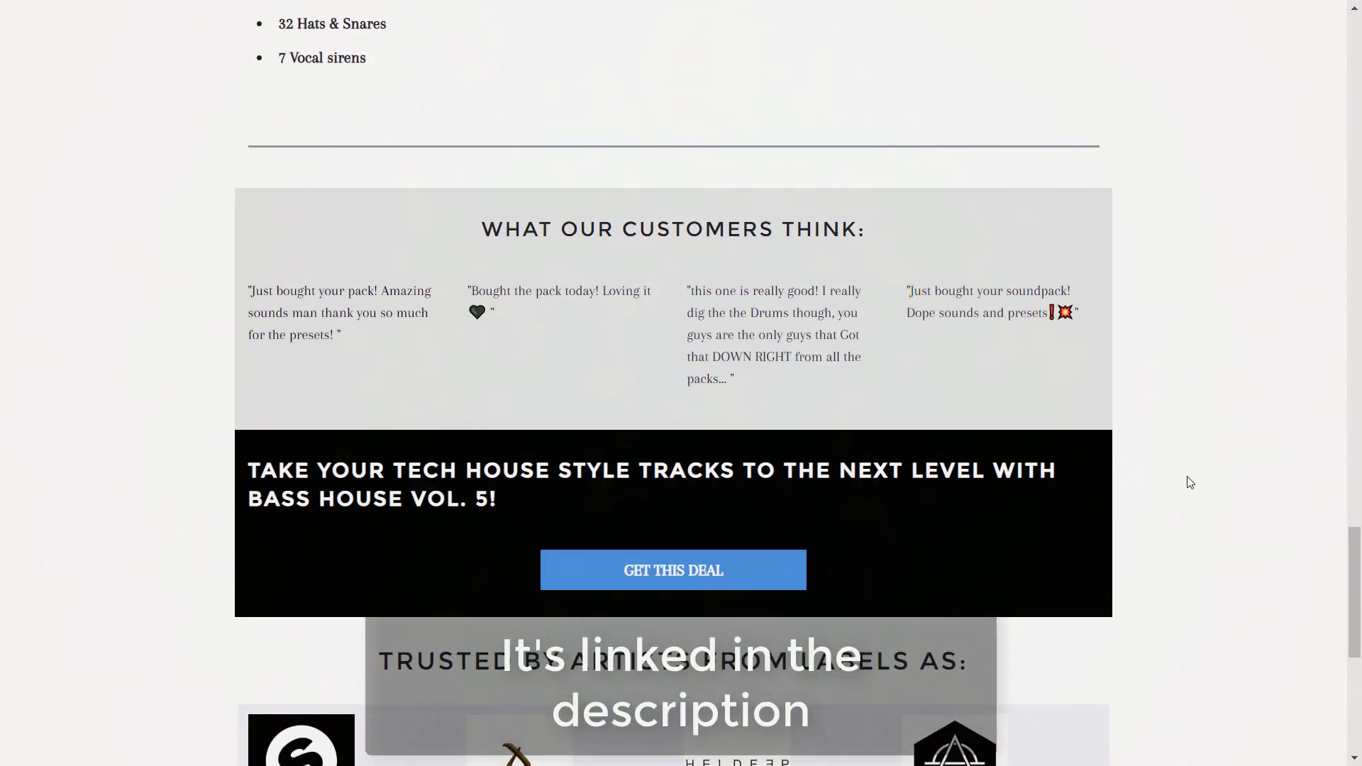
scroll(1187, 481, down, 6)
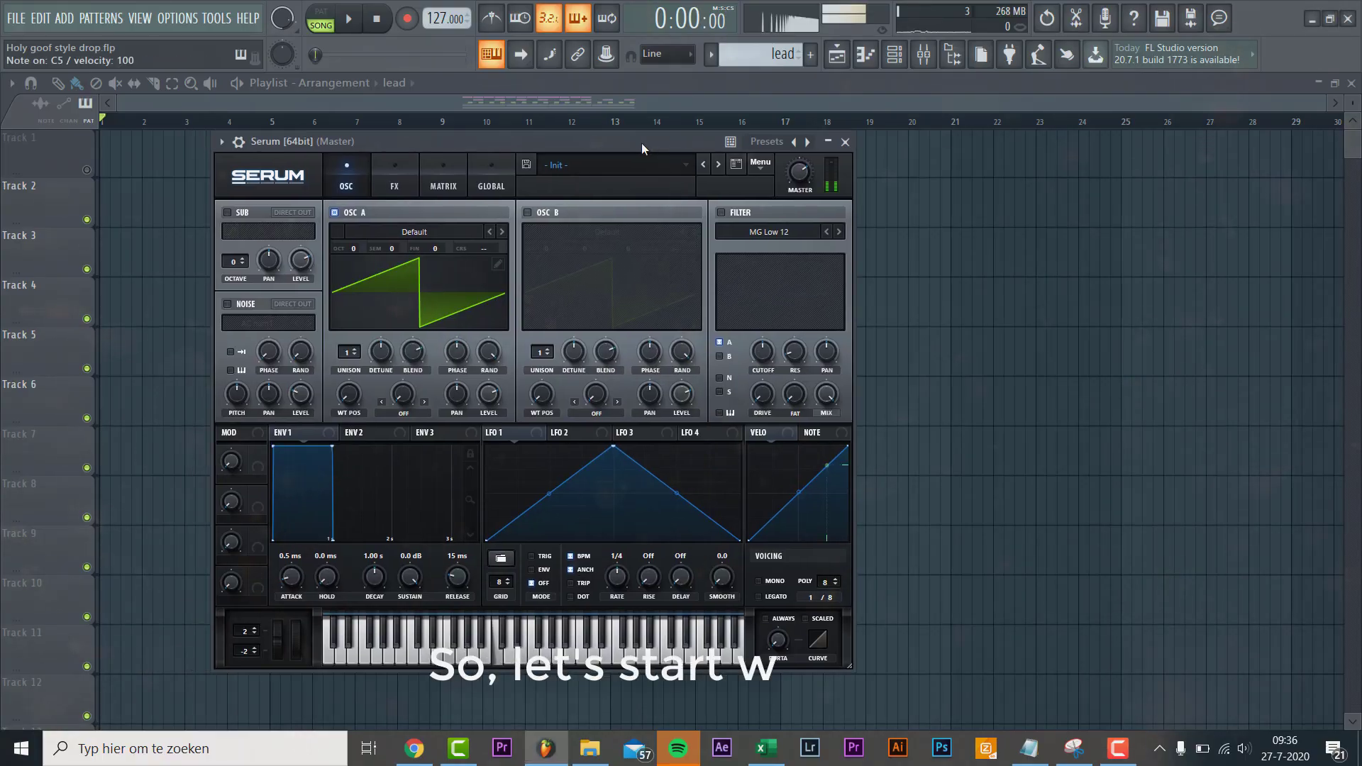
Load a BS Notion preset from the Sonance Sounds - Bass House Vol. 5 bank into Serum
click(633, 165)
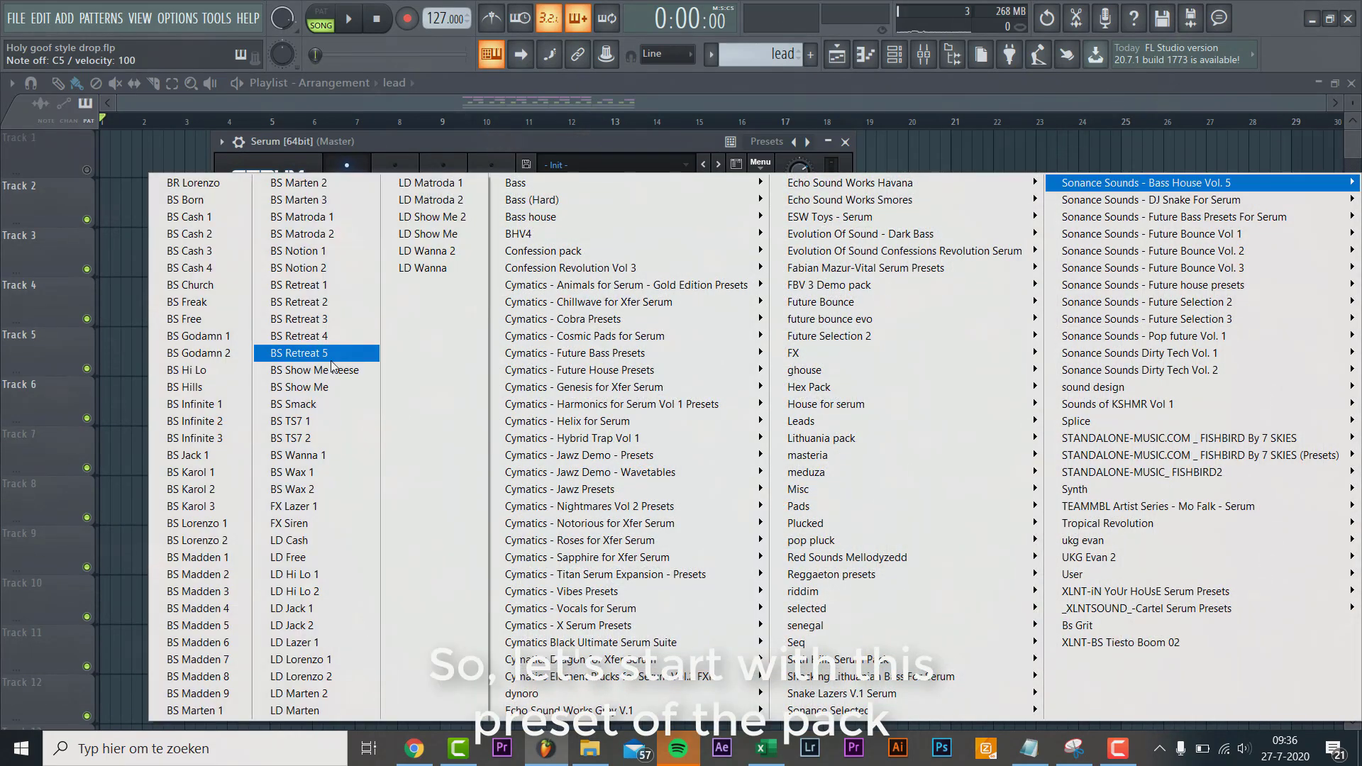
click(305, 257)
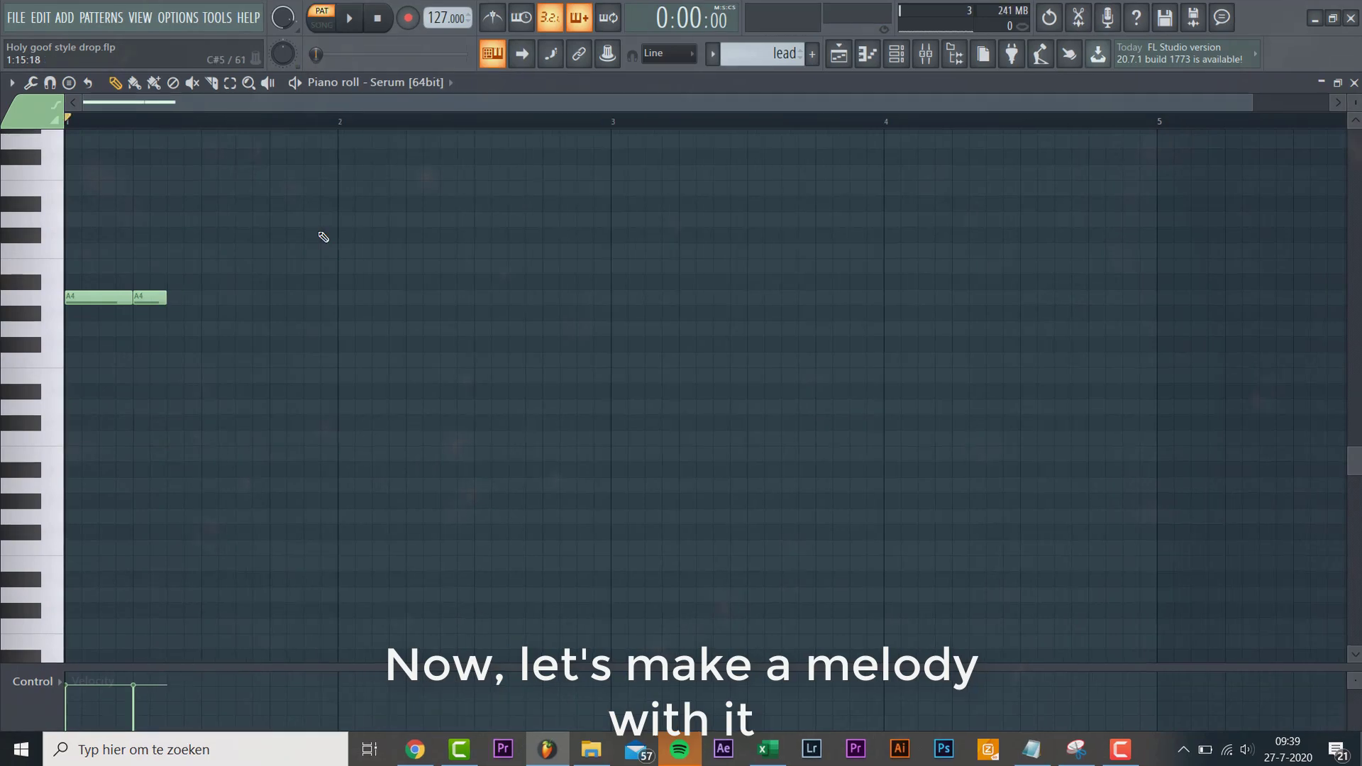
With the pattern playing, follow the two A4 notes in bar 1 with a short F4 and a longer E4
key(space)
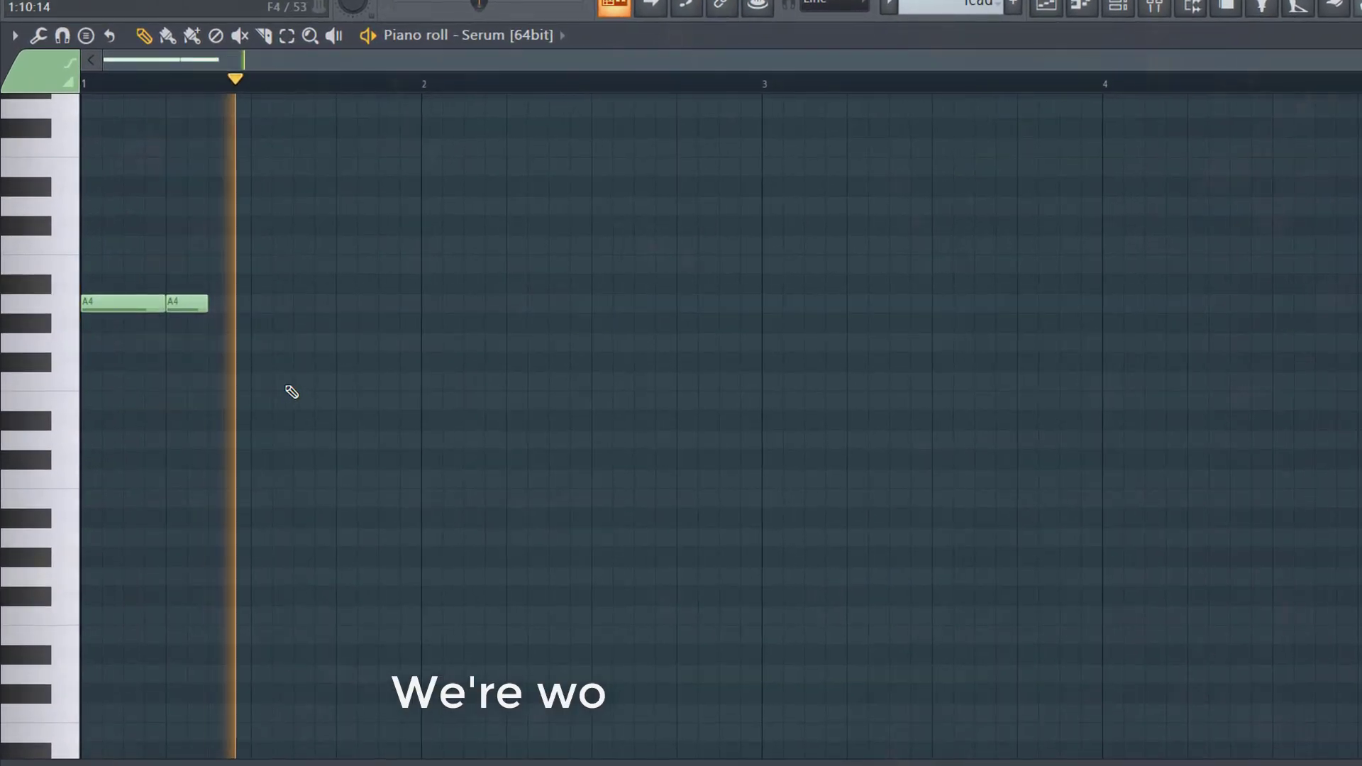
click(218, 369)
drag(226, 363, 233, 405)
click(255, 439)
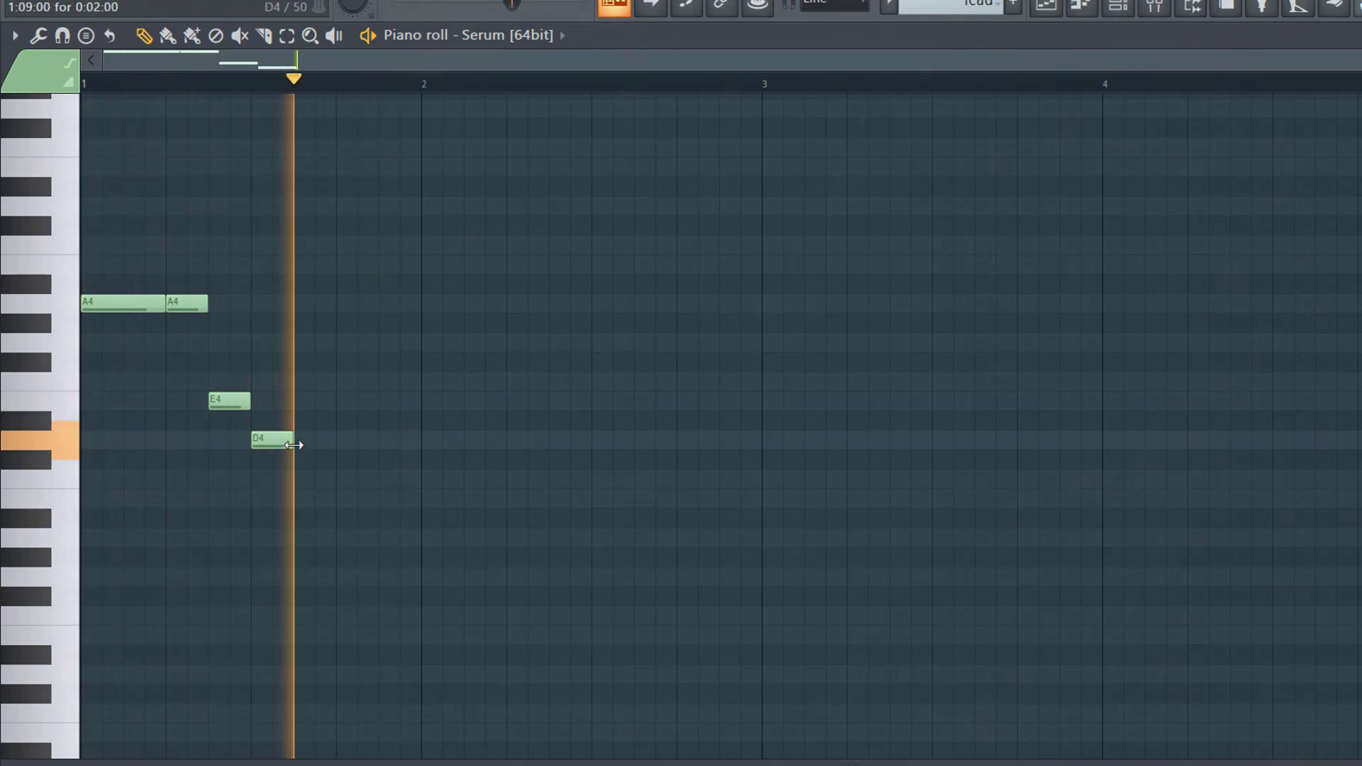
drag(228, 399, 231, 381)
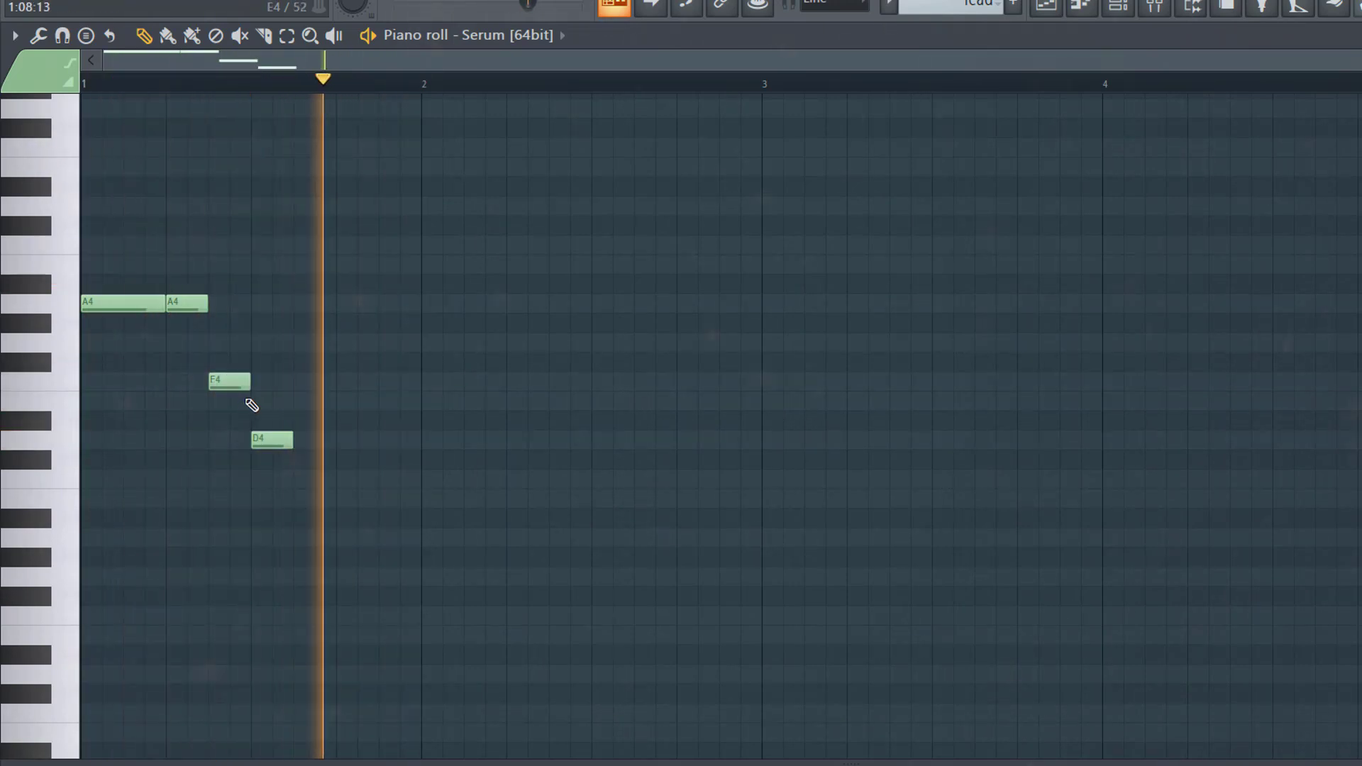
click(263, 400)
right_click(275, 443)
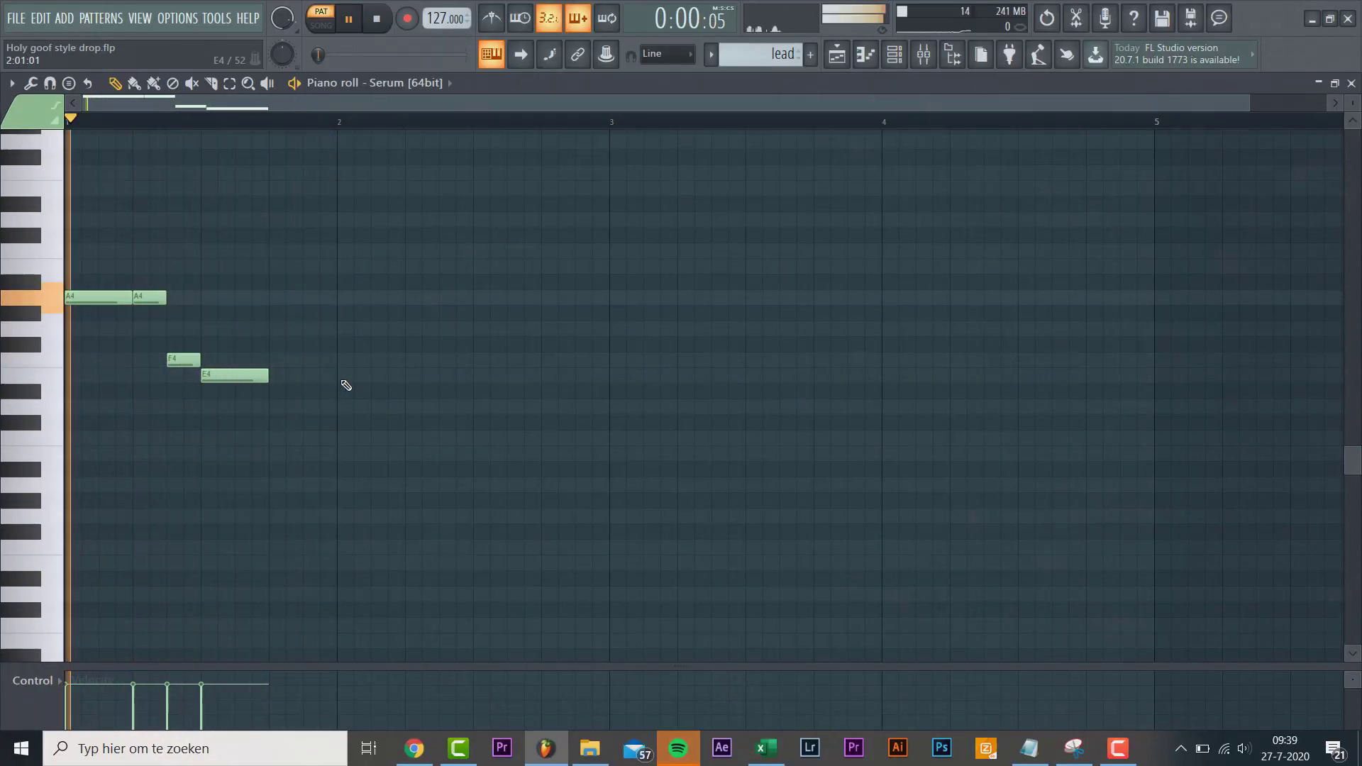
Draw one E4, four G4 and two F4 notes in a row from the start of bar 2, and duplicate the melody
click(351, 376)
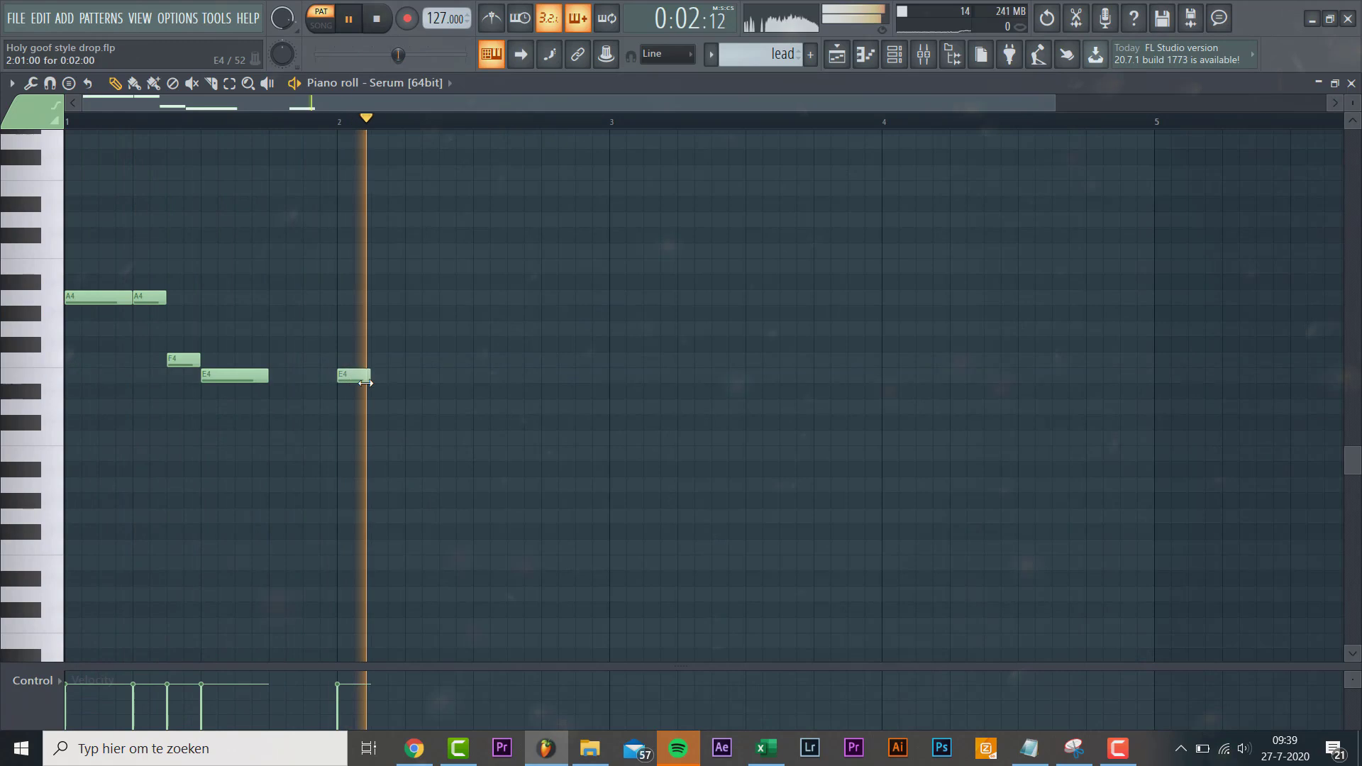
drag(353, 382, 370, 382)
click(373, 329)
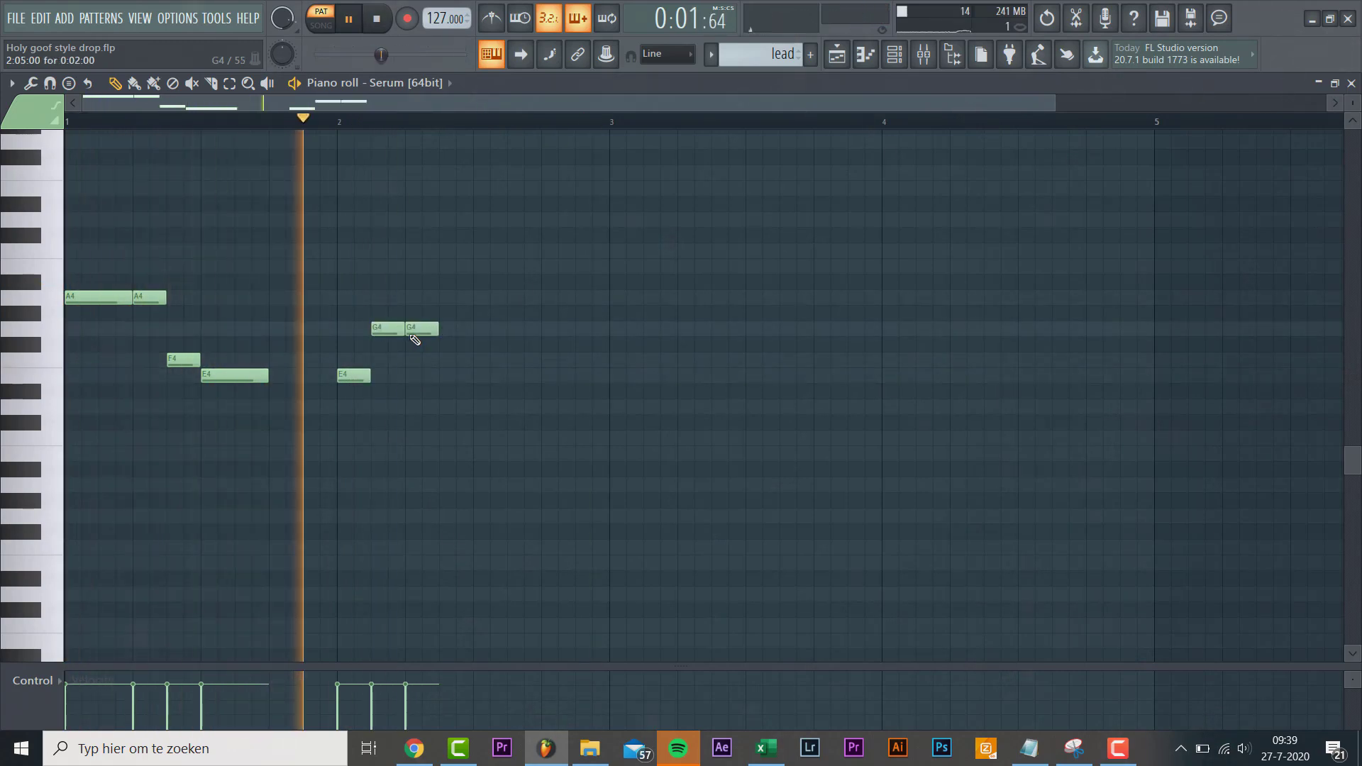
click(457, 330)
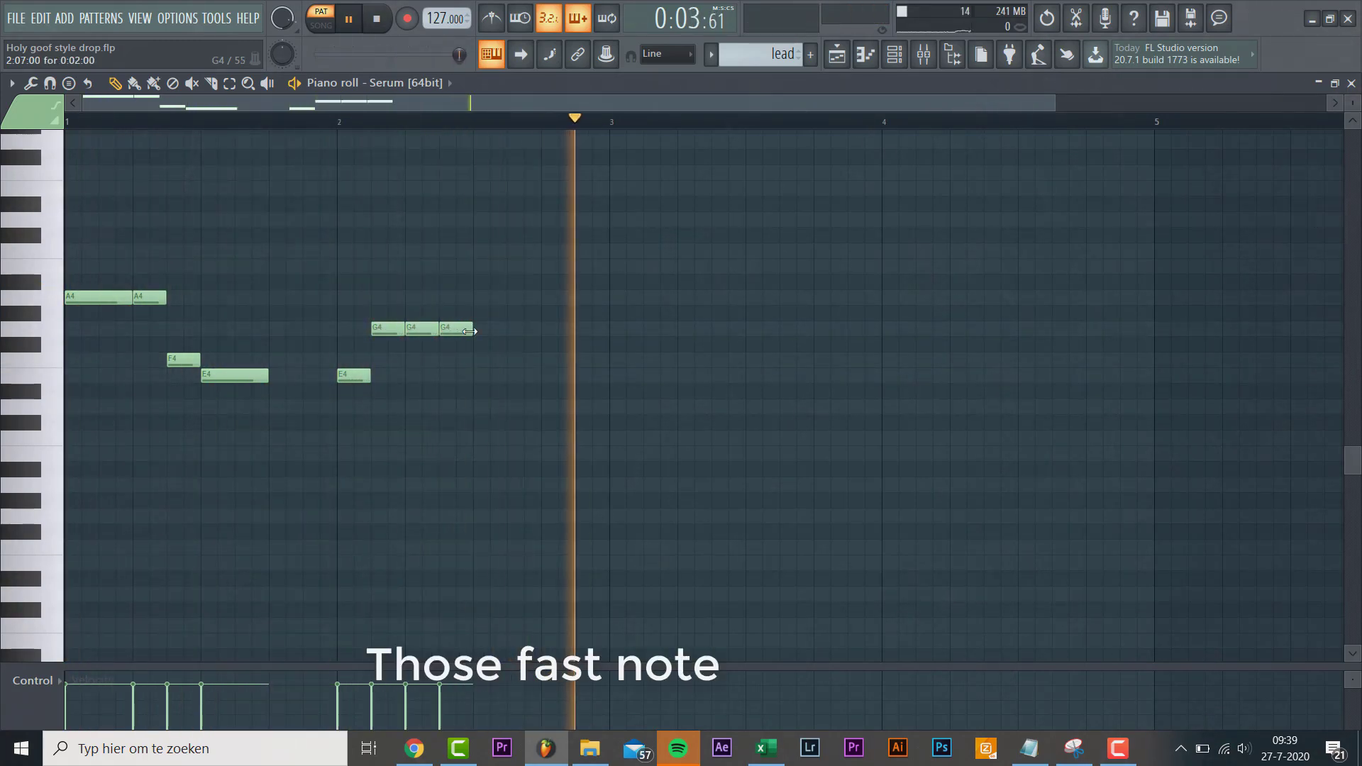
click(493, 331)
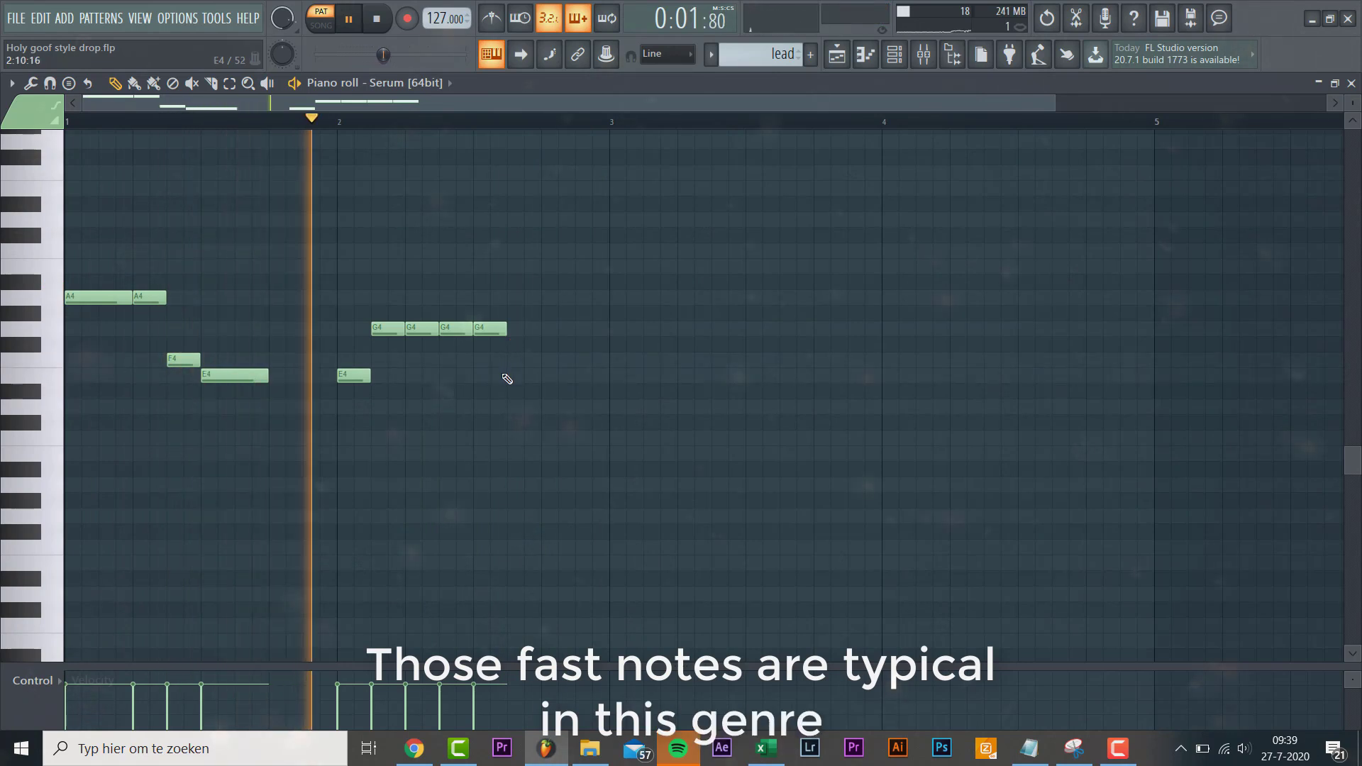
click(557, 361)
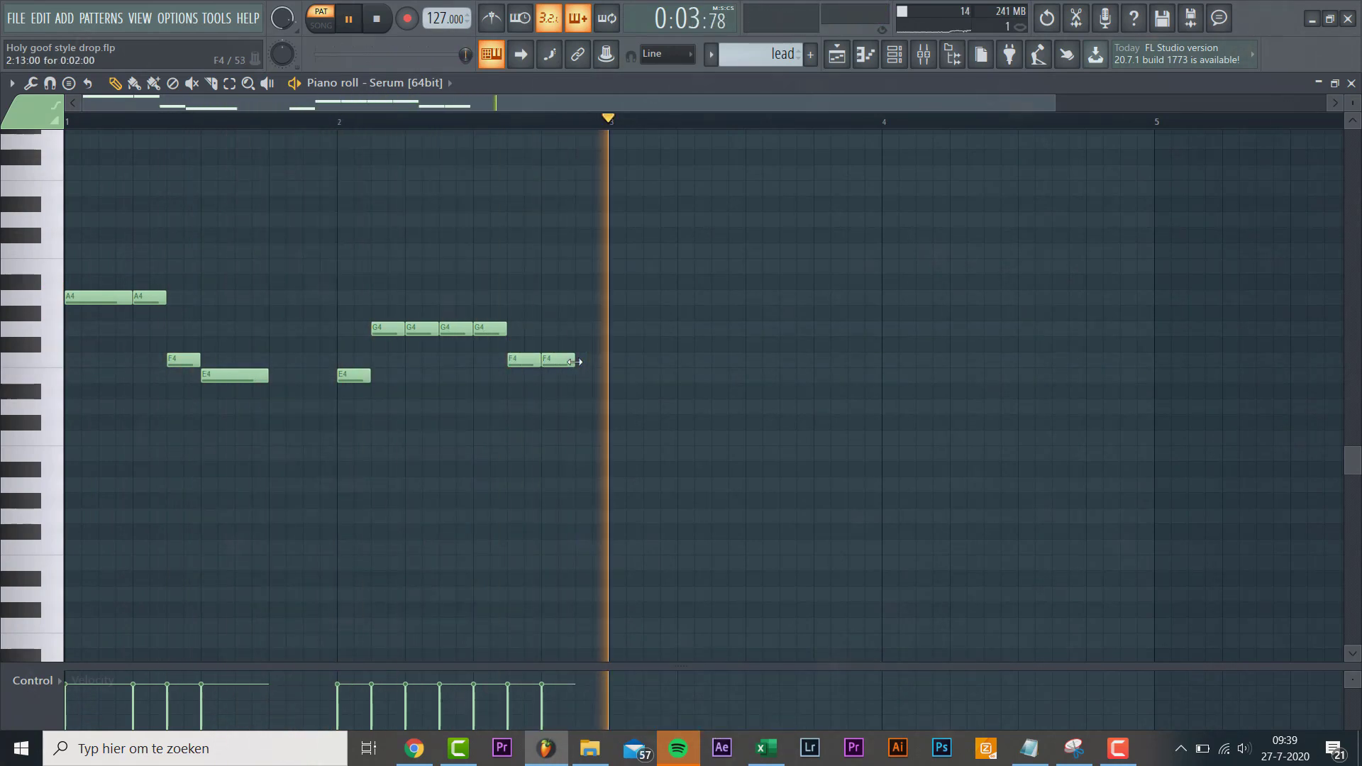
key(ctrl+b)
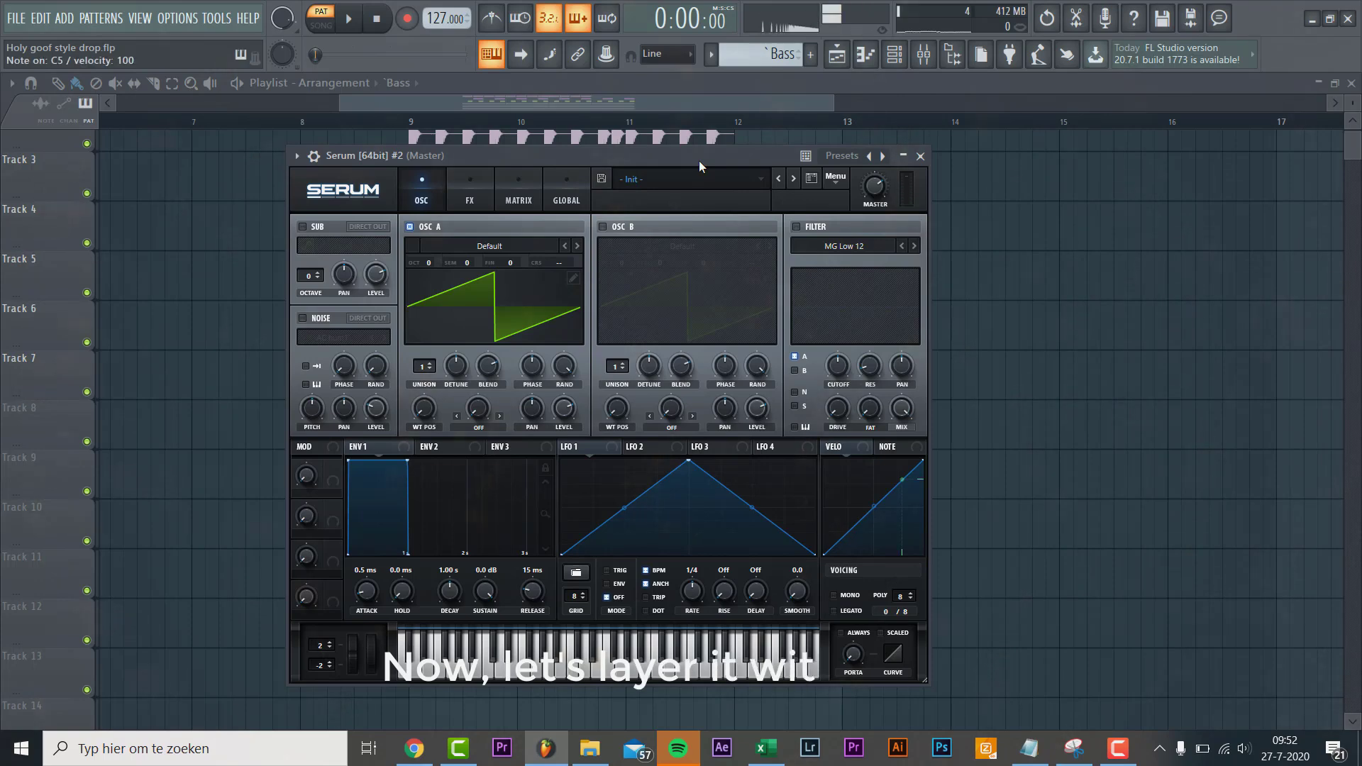
Load the BS Lorenzo 1 preset from the Bass House Vol. 5 bank into the second Serum and close the plugin window
click(702, 177)
mouse_move(1089, 193)
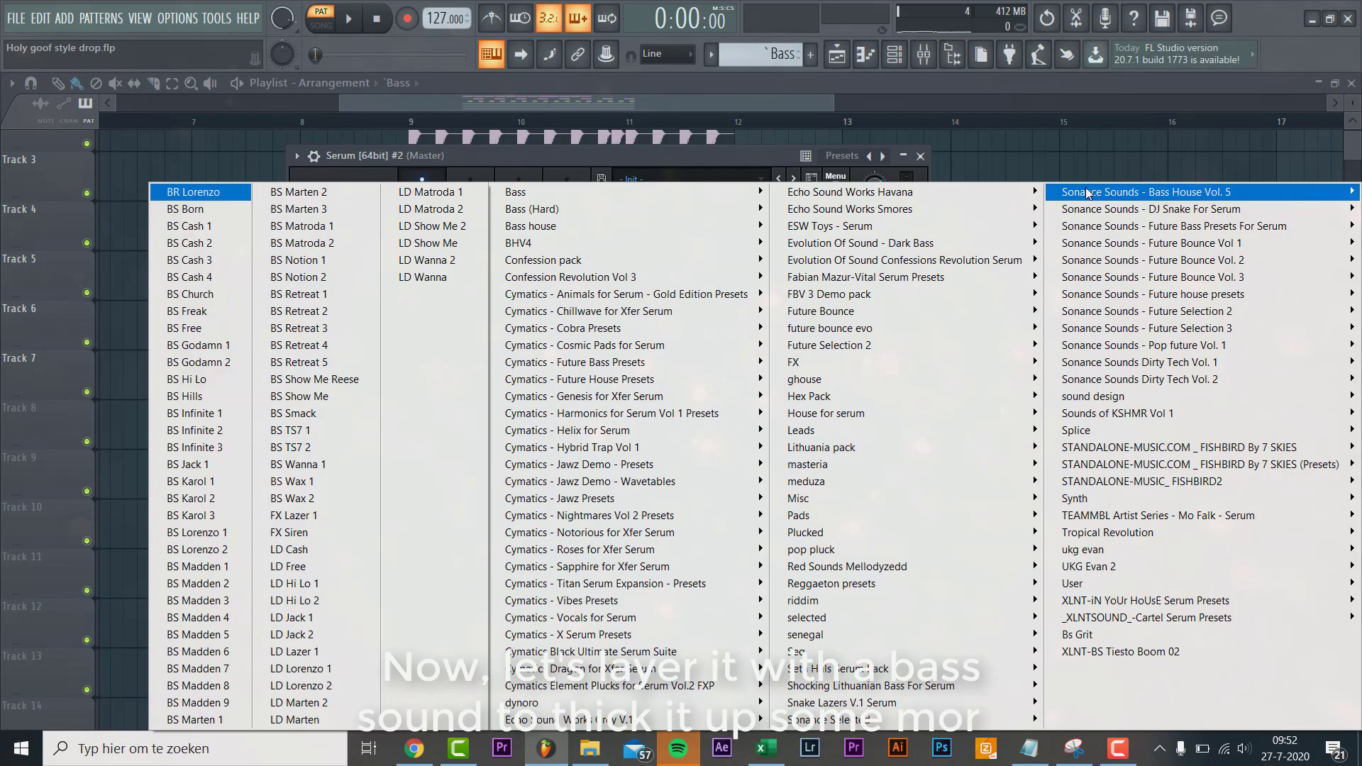
click(201, 549)
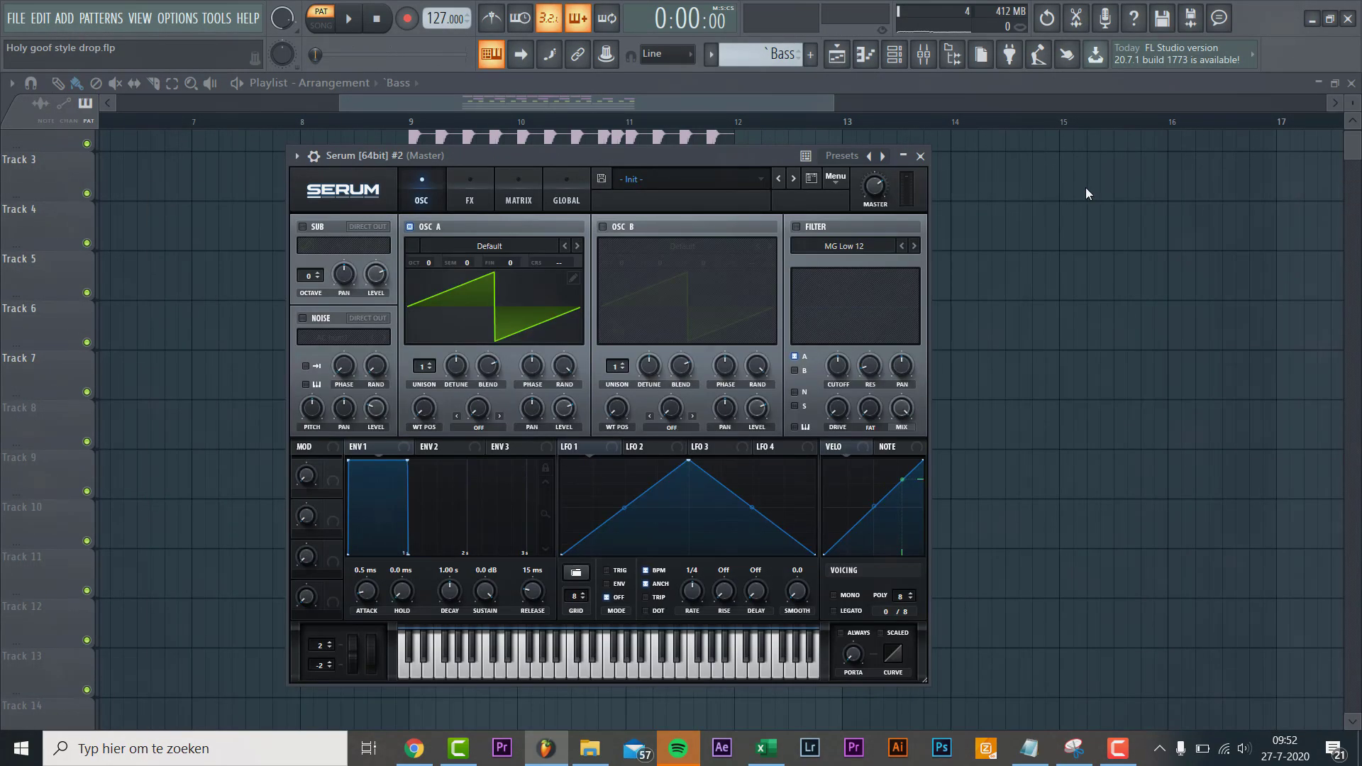
click(781, 178)
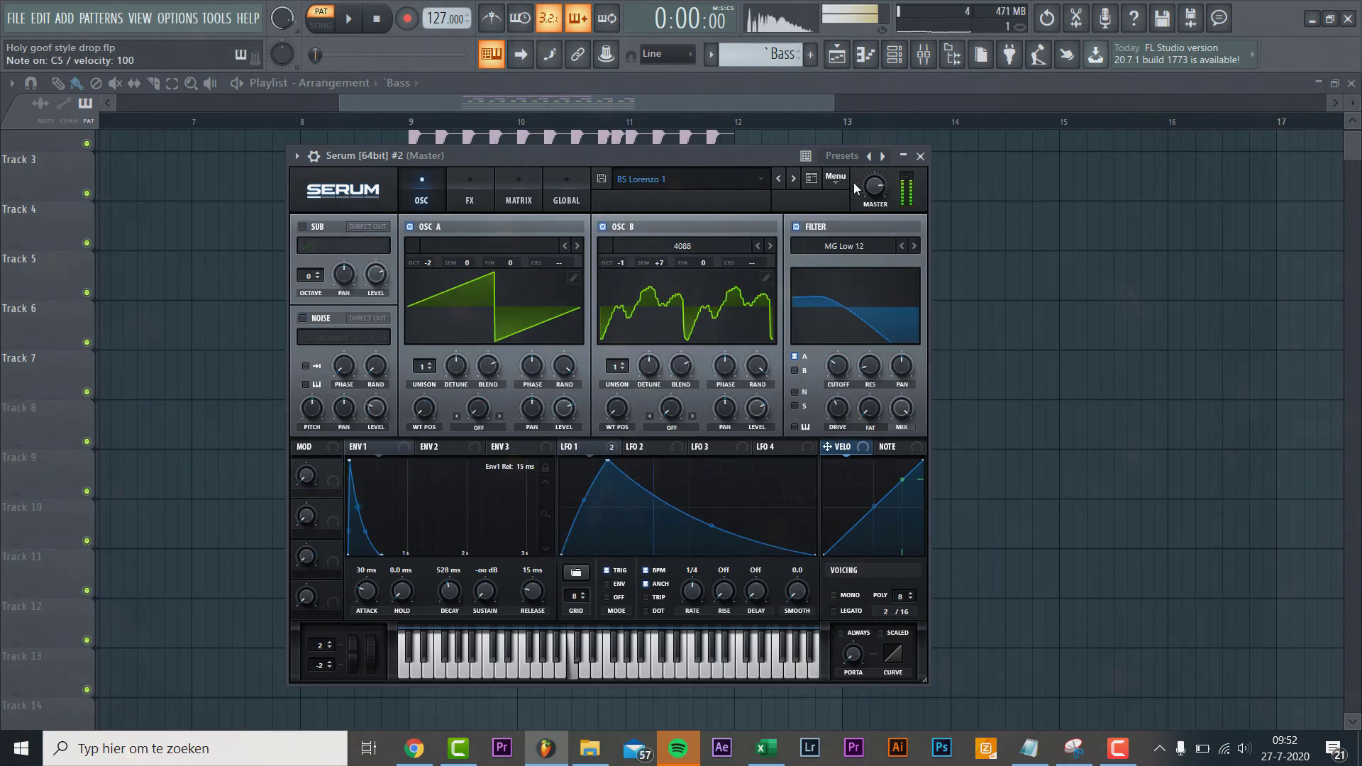
click(921, 157)
Paste the lead melody into the Serum #2 channel of the Bass pattern and play it from its piano roll
key(ctrl+v)
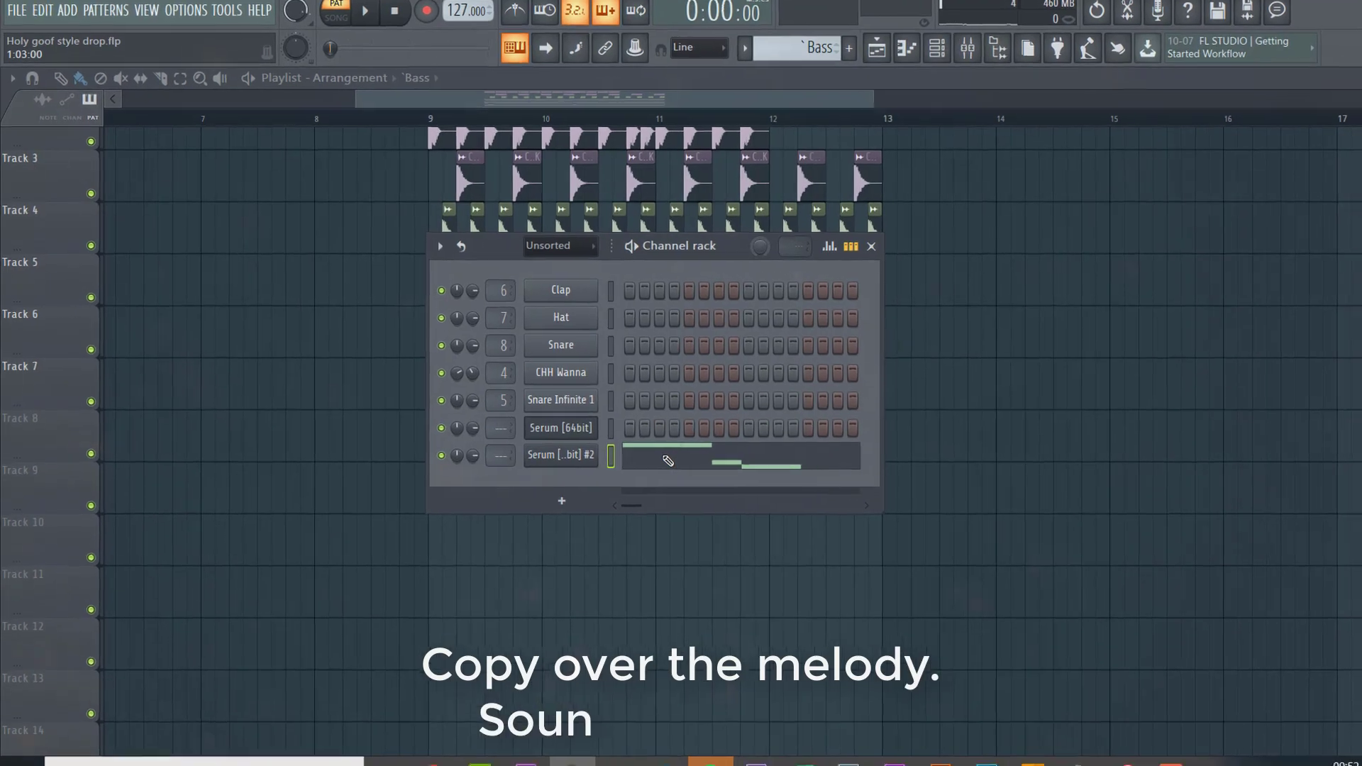
click(638, 448)
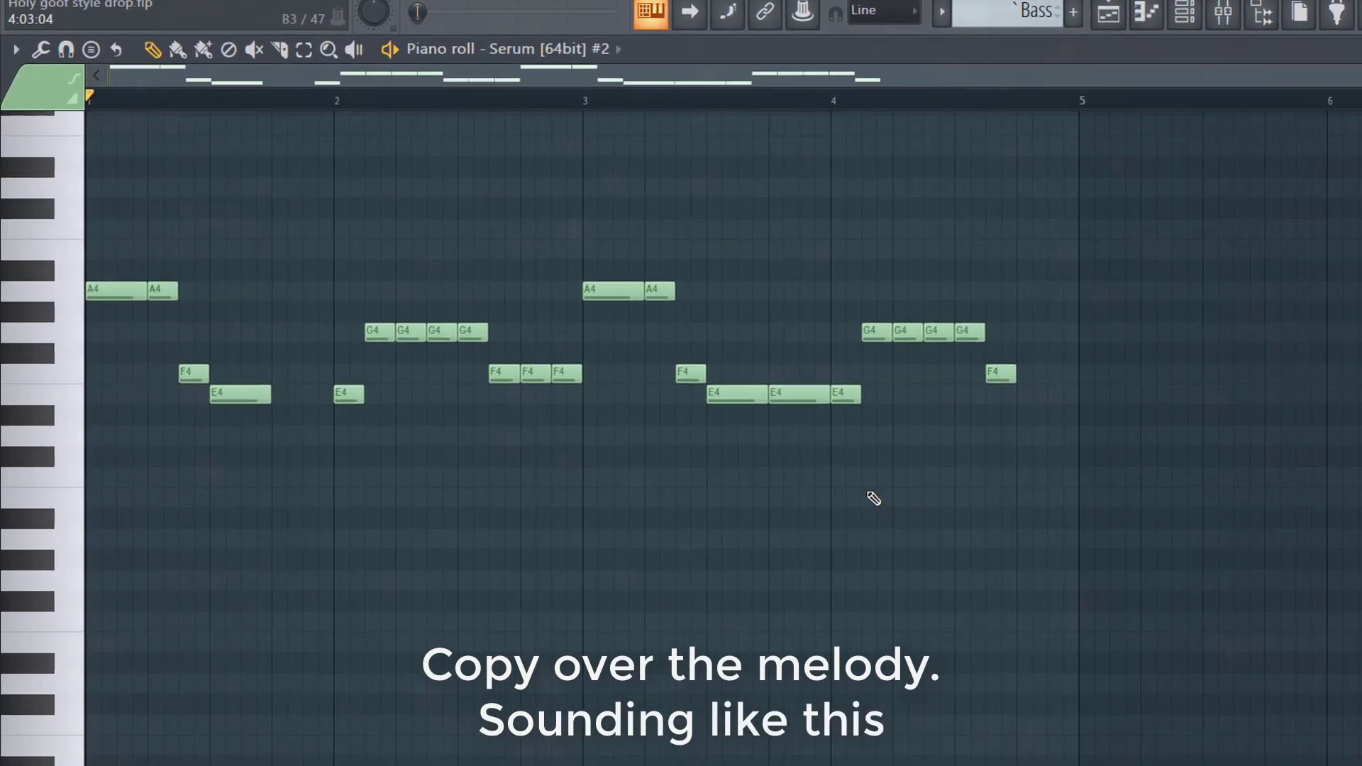
key(space)
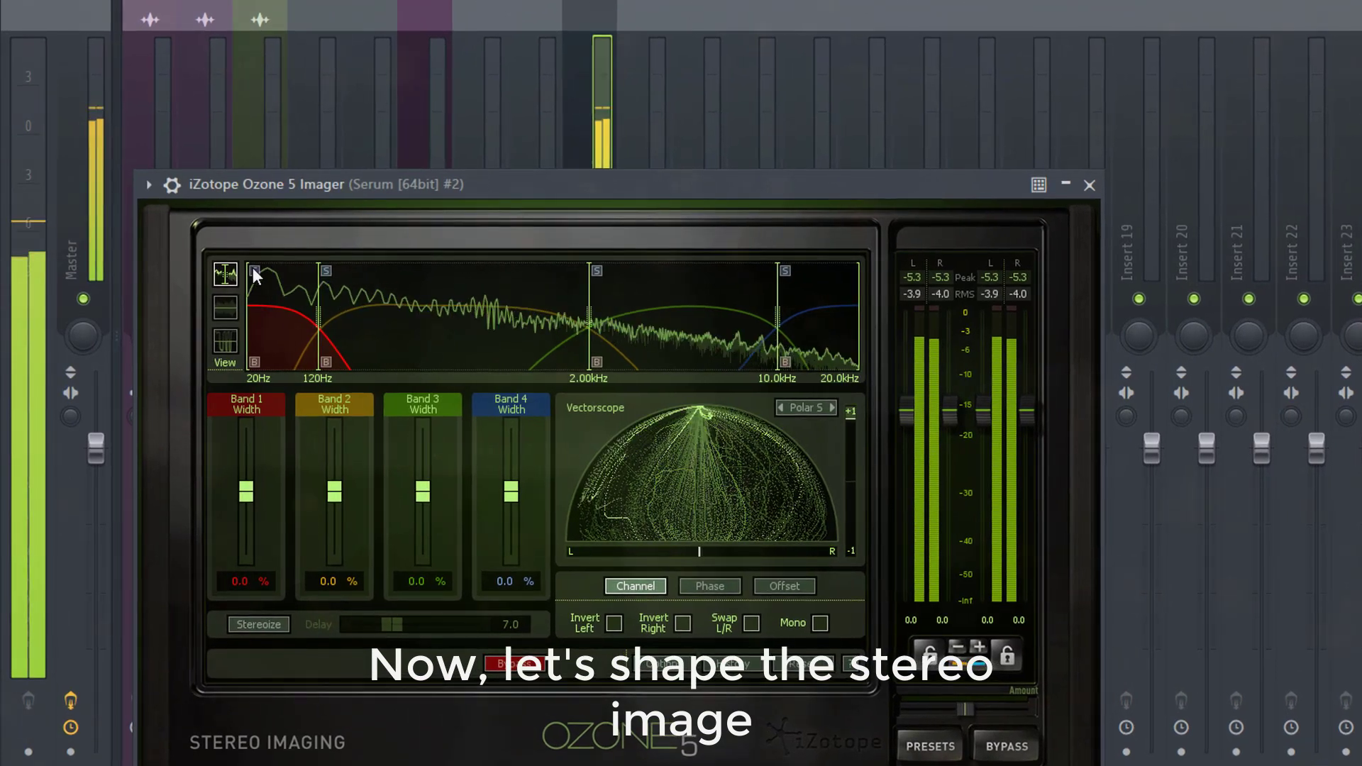
Set the Band 1 width of the second Serum's Ozone 5 Imager to -100%
drag(253, 501, 246, 557)
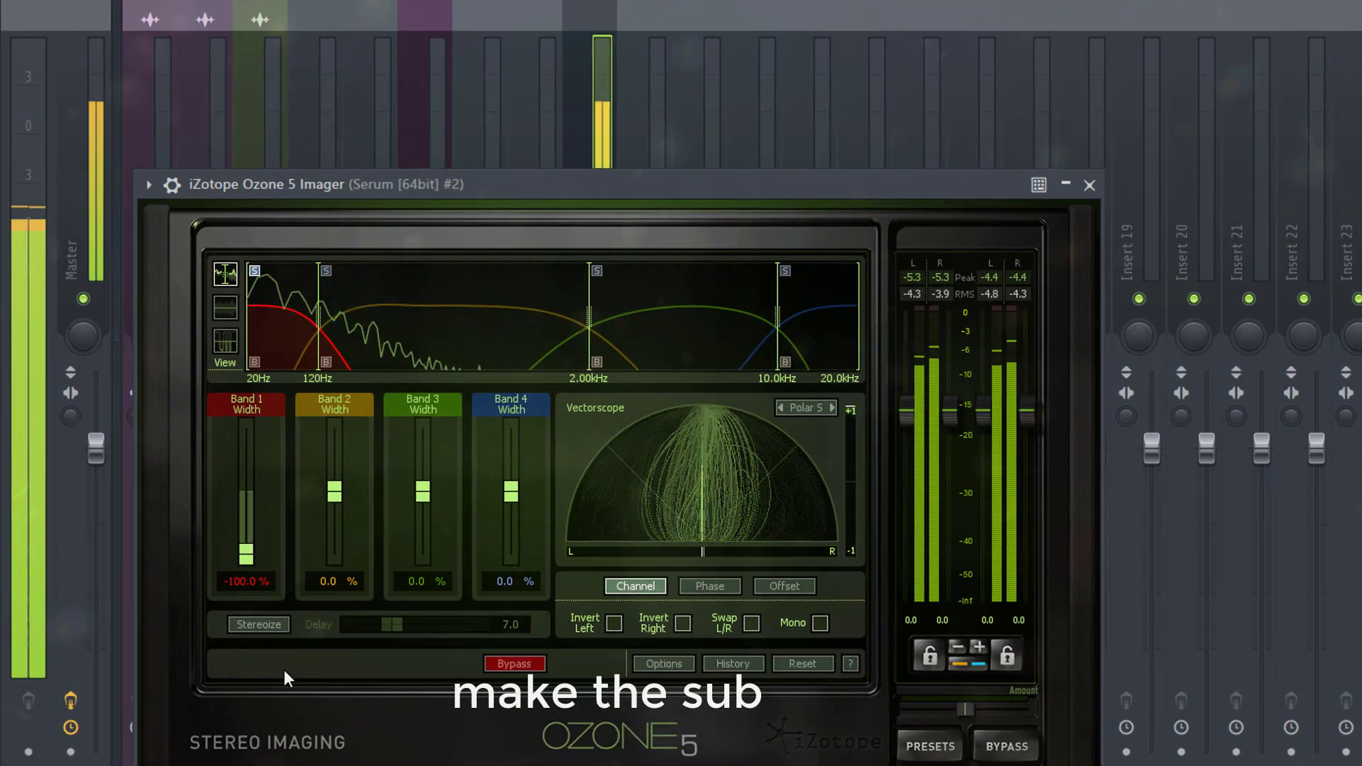
Solo Band 2 instead of Band 1, set its width to -35.9%, and take Band 2 out of solo
click(327, 272)
click(256, 271)
drag(335, 488, 328, 512)
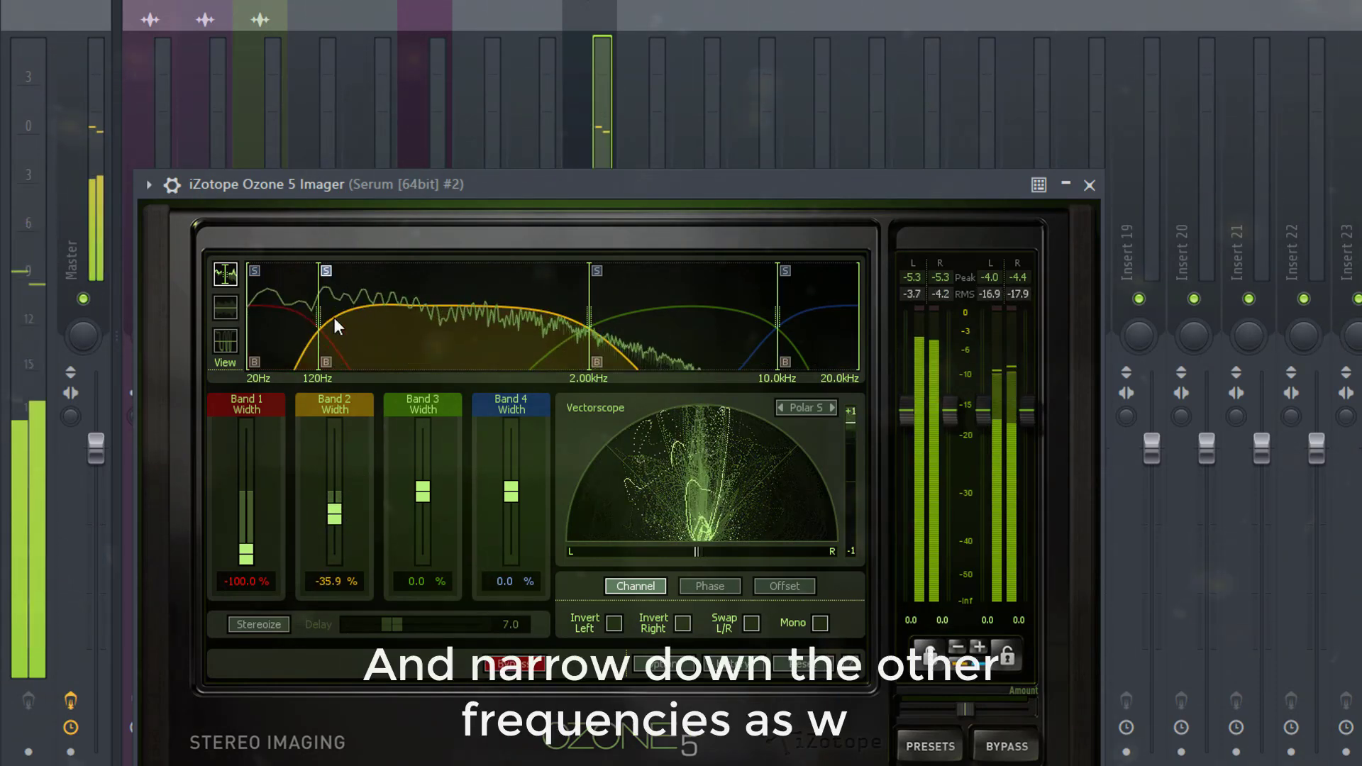
click(327, 271)
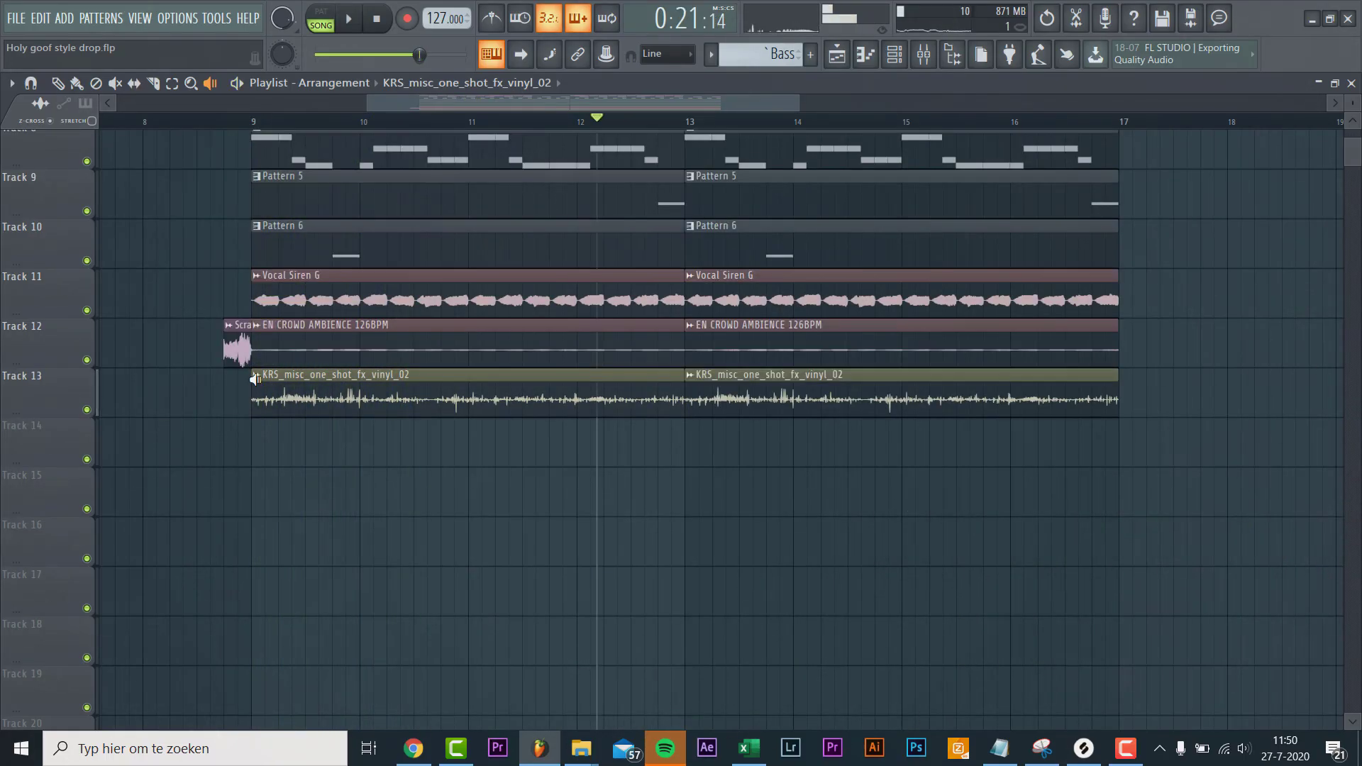
Audition the Scratch FX clip just before bar 9 in the playlist, and open Maximus on the Master mixer track
click(227, 347)
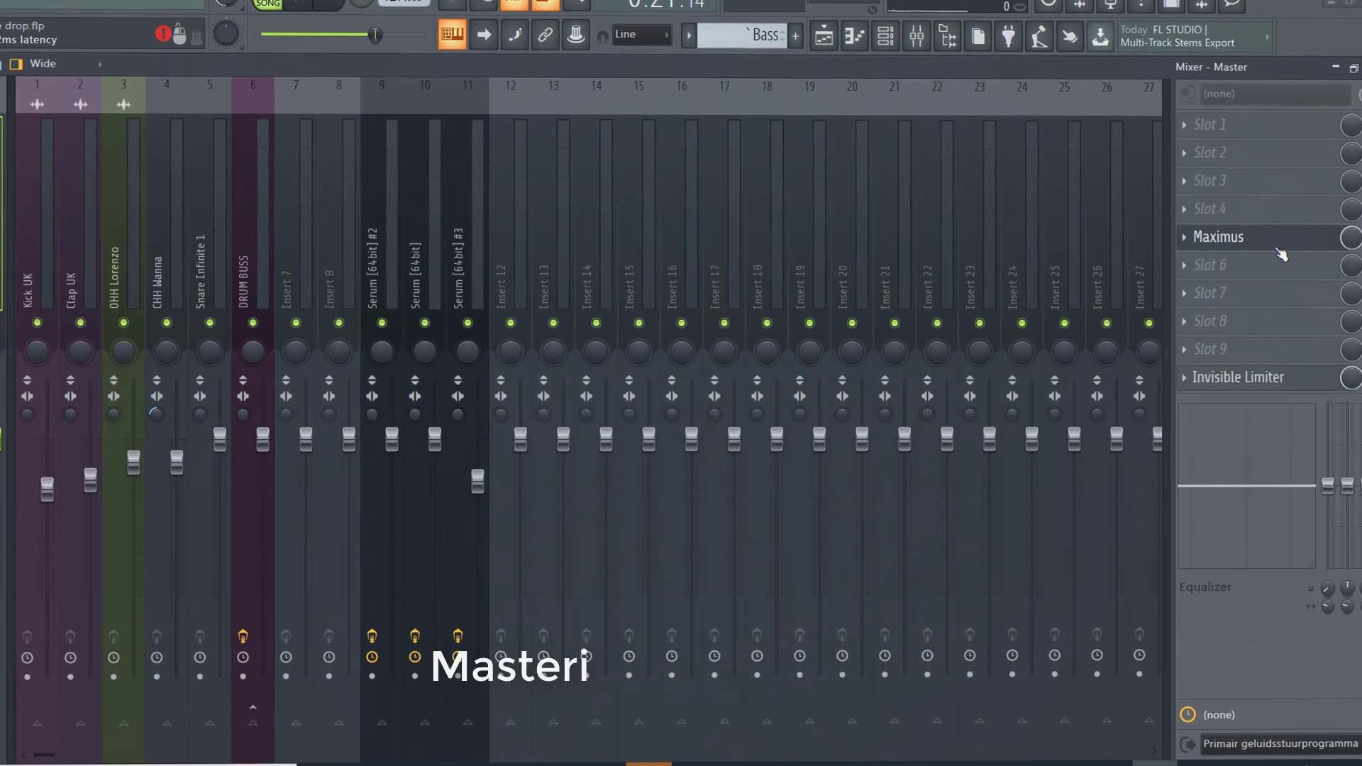
click(1276, 241)
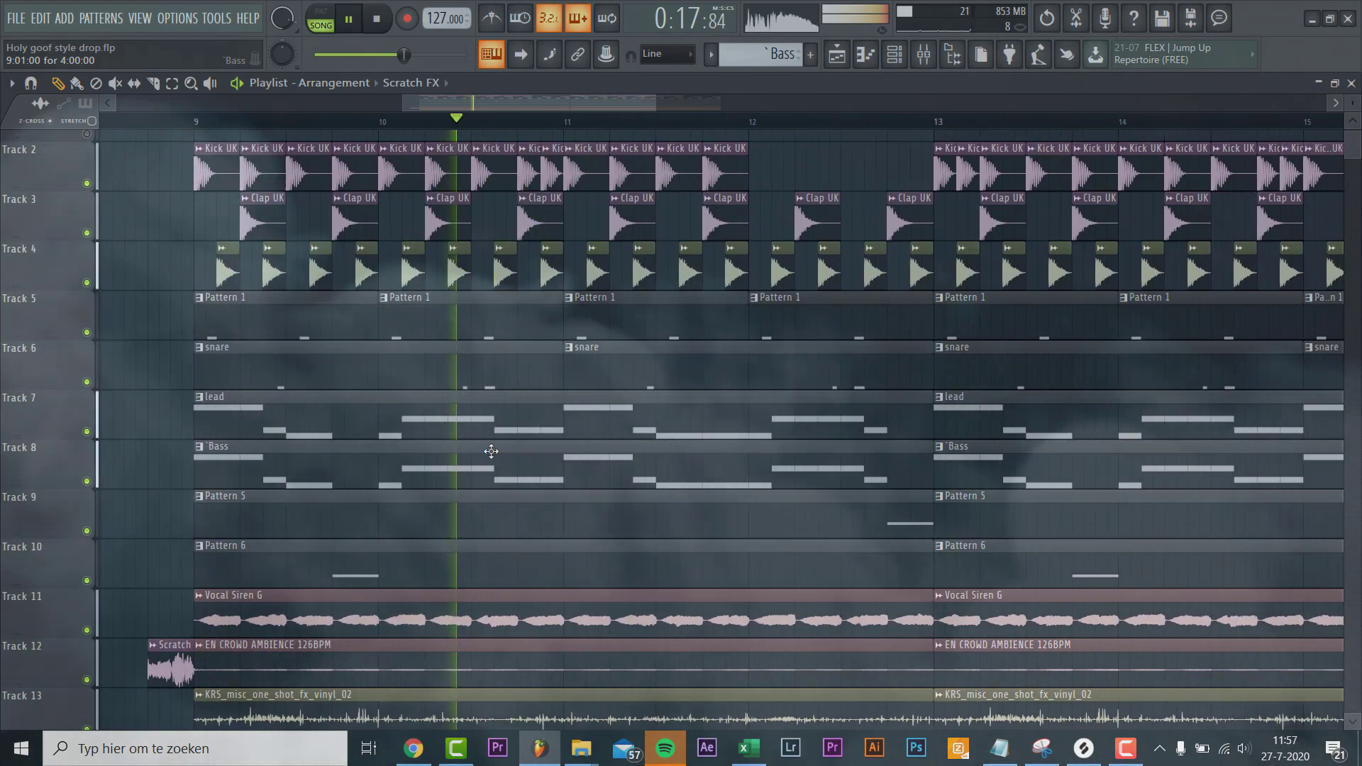
Examine the full drop arrangement from bar 9 to bar 17 across all playlist tracks while the song plays
scroll(491, 451, down, 1)
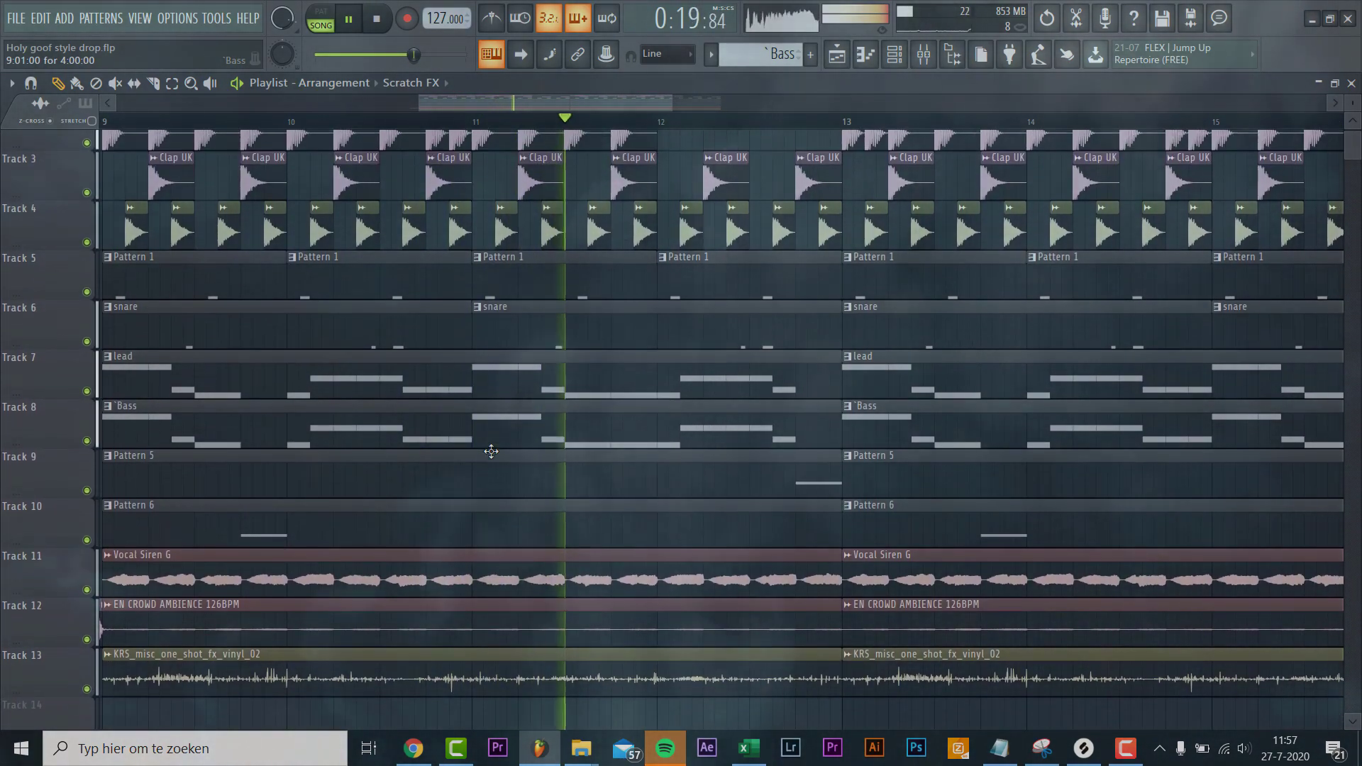
scroll(491, 451, up, 1)
scroll(491, 451, right, 2)
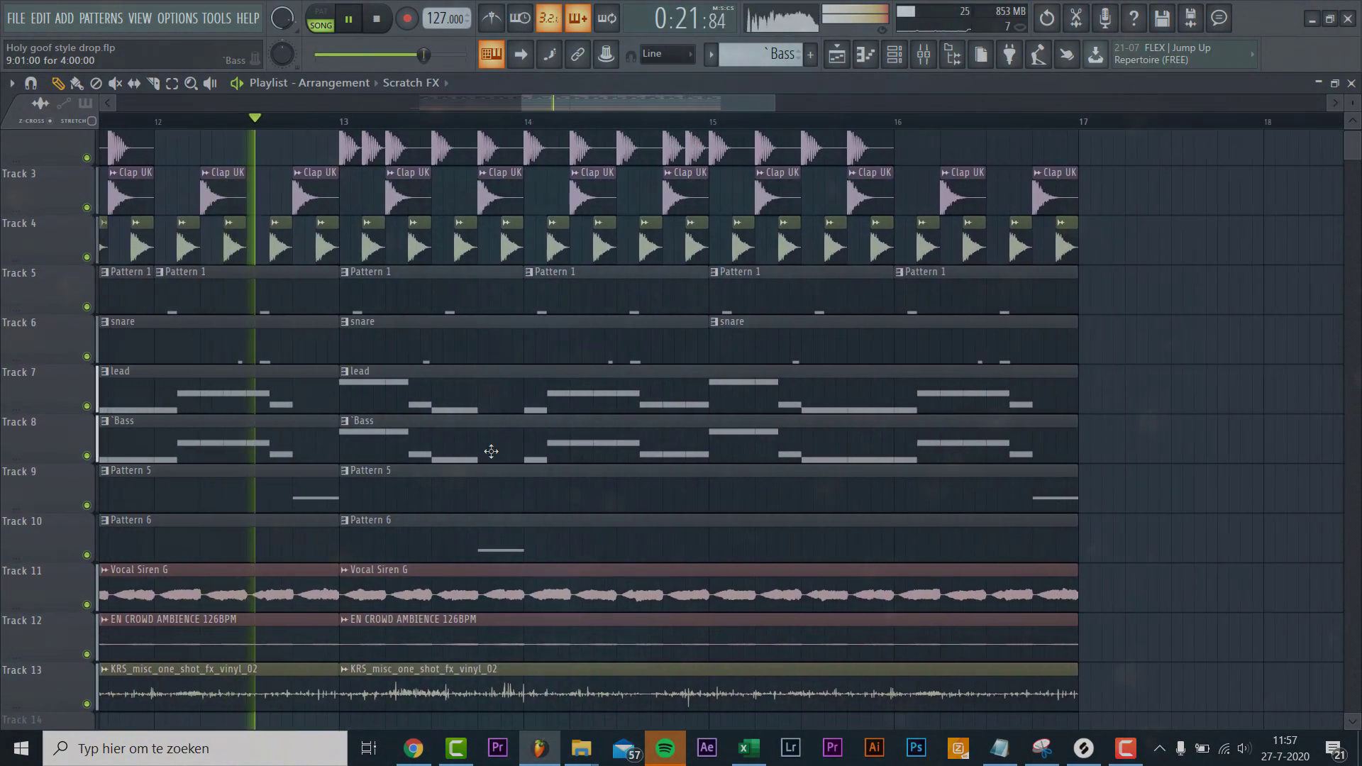
scroll(491, 451, up, 1)
scroll(491, 451, down, 2)
scroll(491, 451, up, 1)
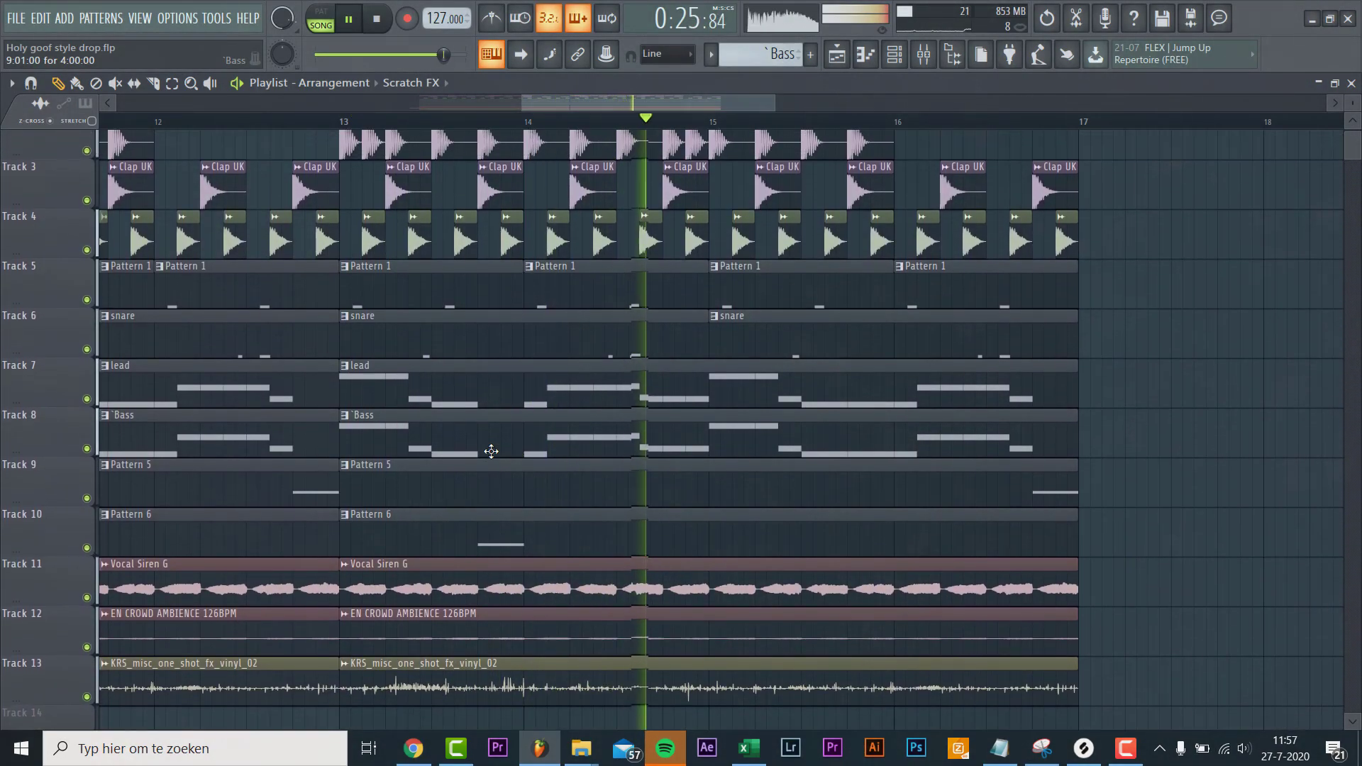
scroll(491, 451, up, 1)
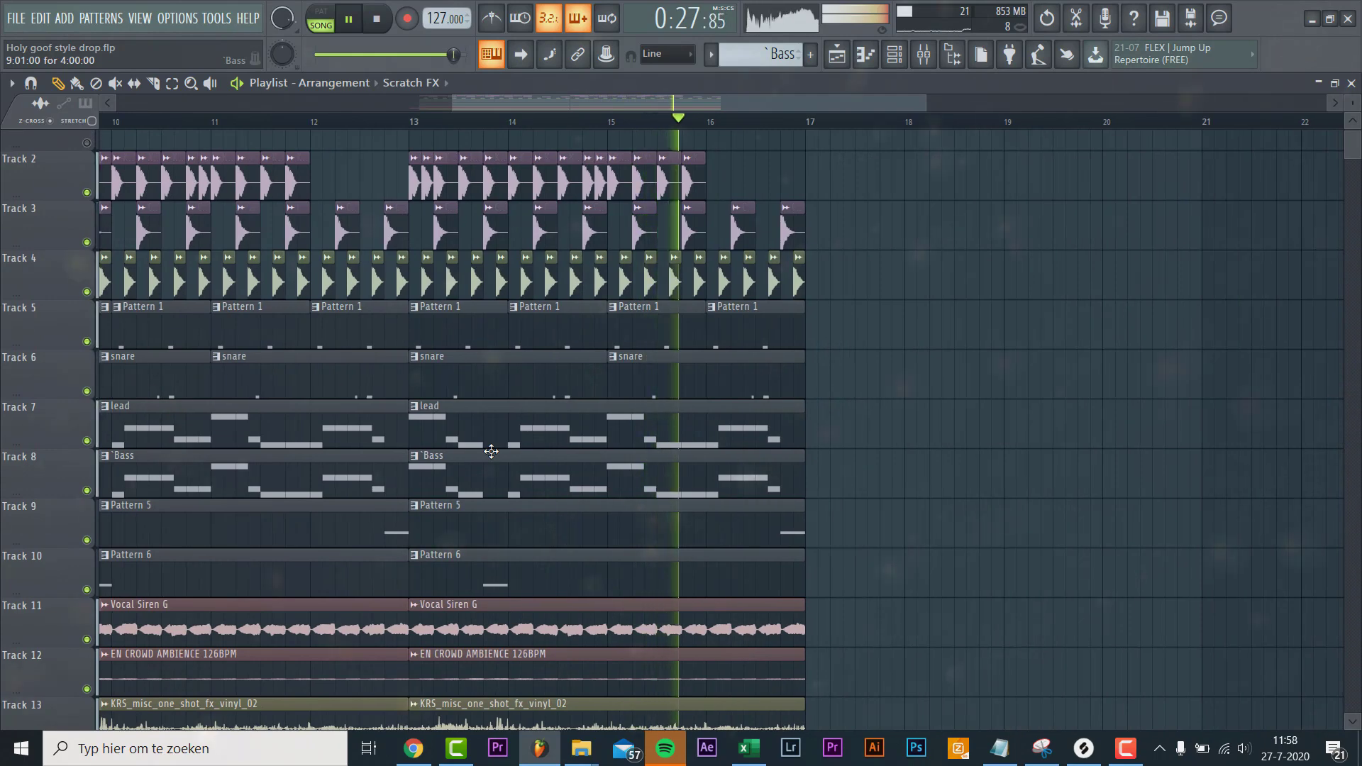
scroll(490, 451, down, 1)
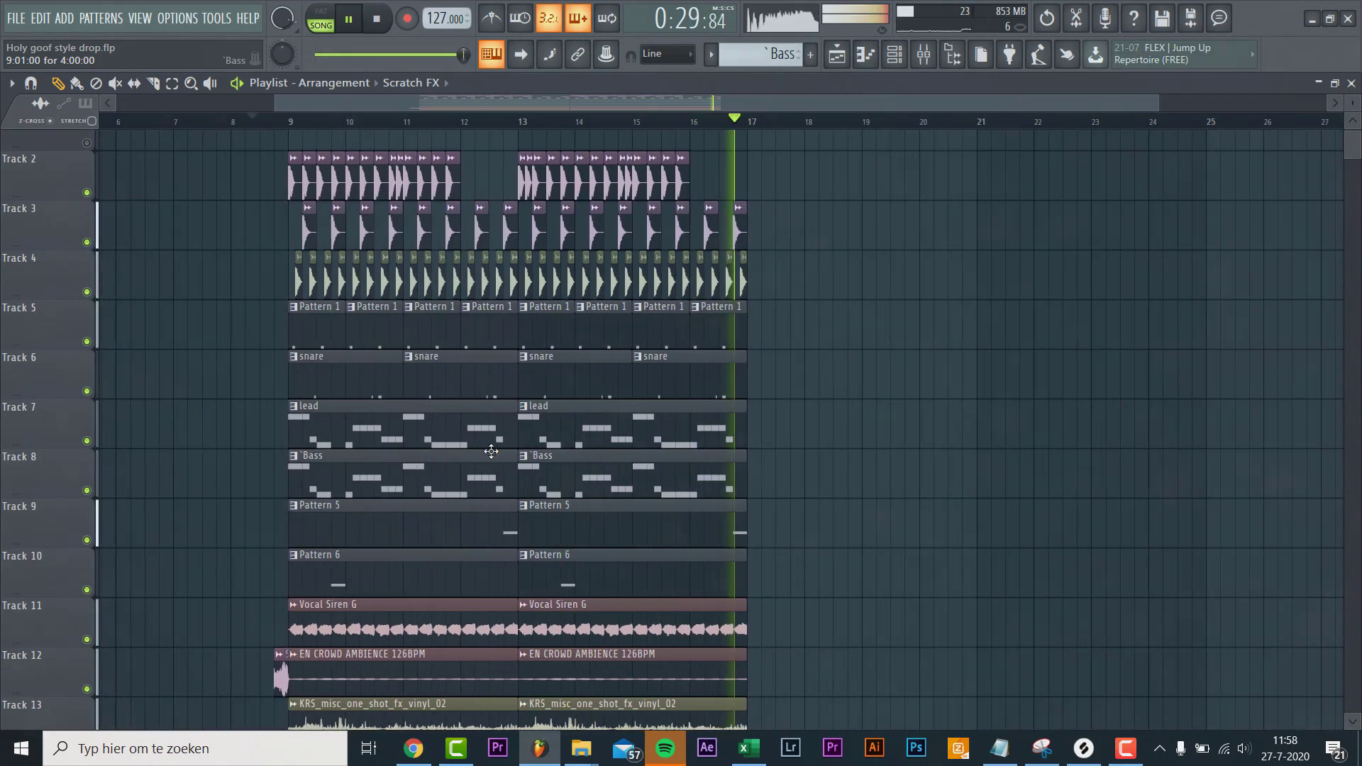